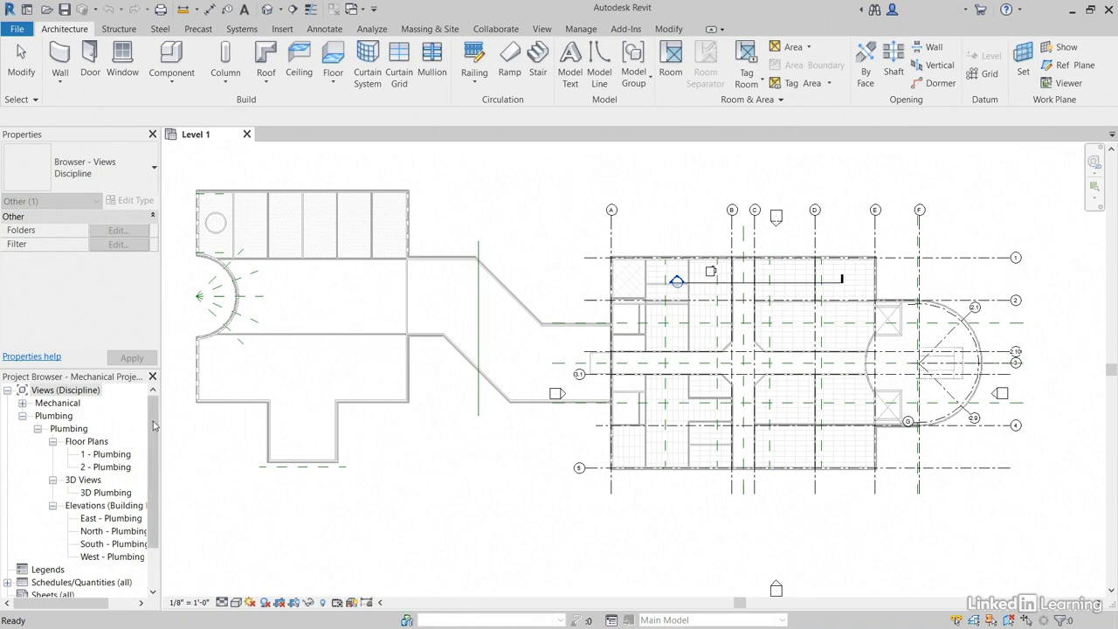
- Expand the Mechanical discipline in the project views and select the Level 1 ceiling plan under HVAC
scroll(138, 416, down, 1)
scroll(138, 415, up, 1)
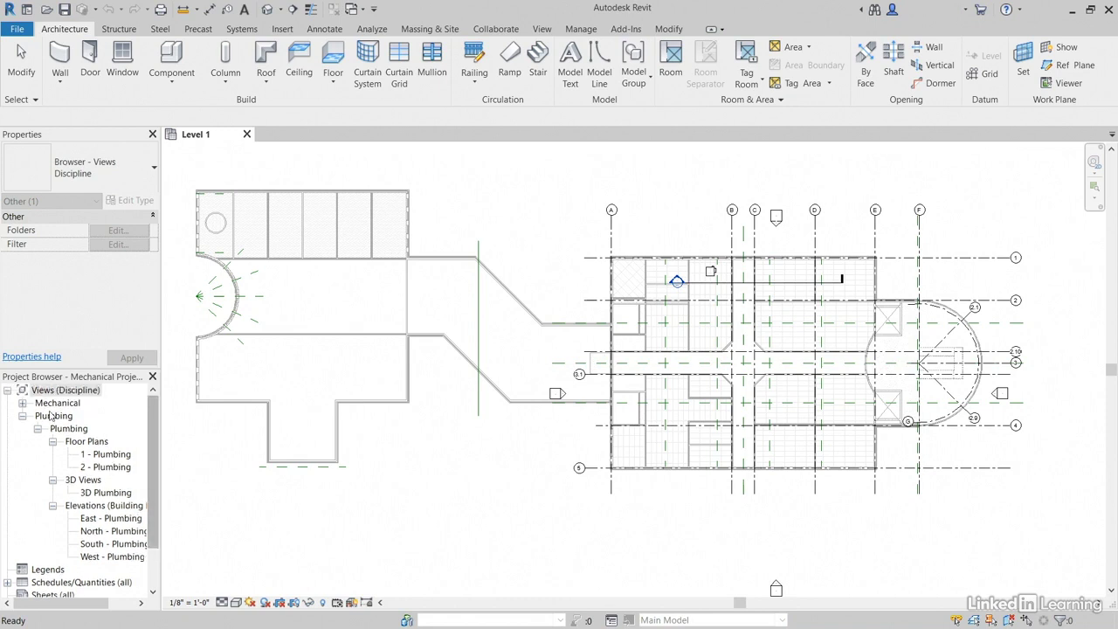
click(23, 405)
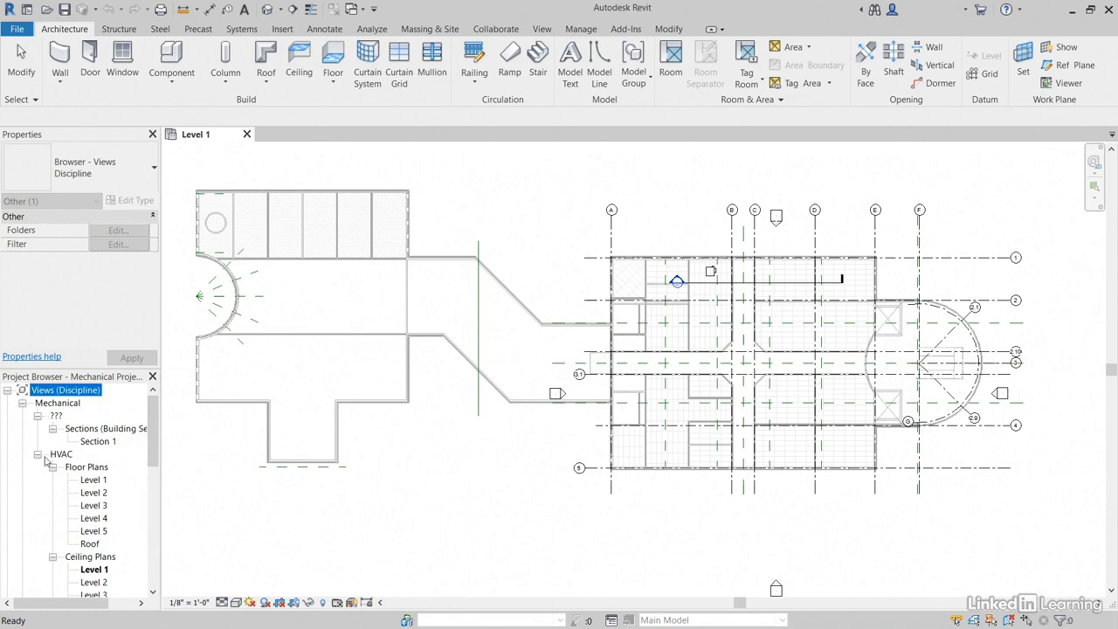
scroll(66, 455, down, 2)
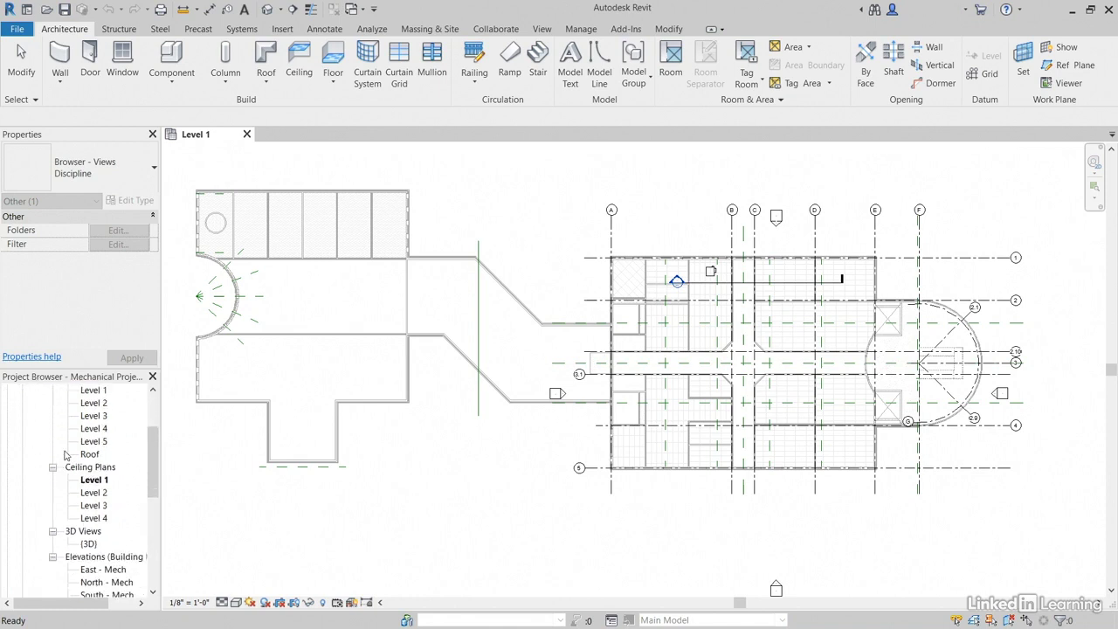
scroll(69, 460, up, 1)
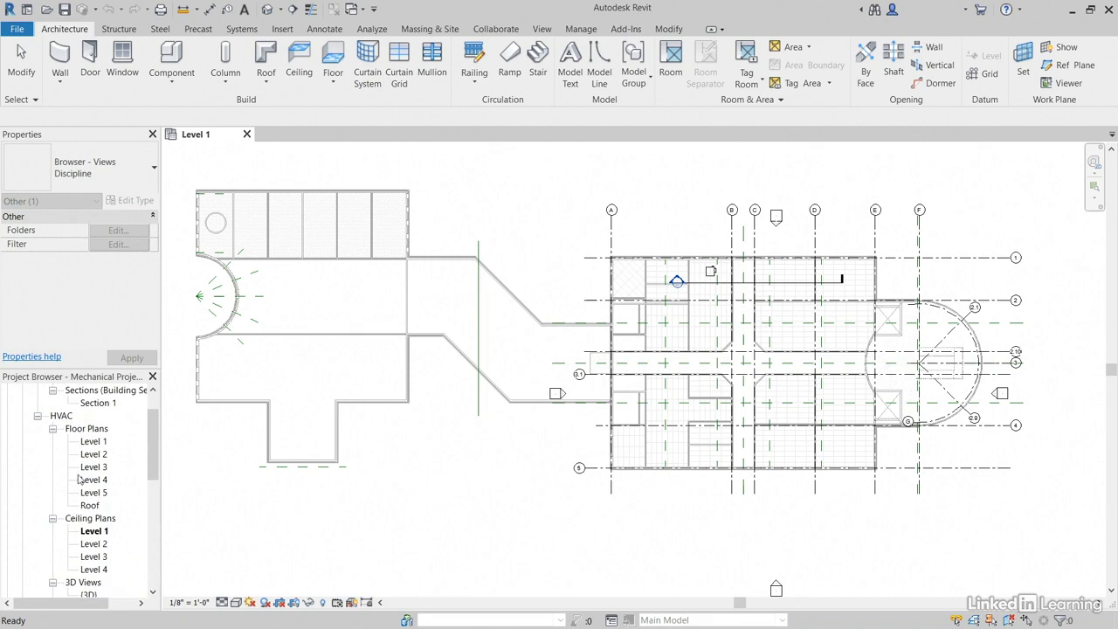
click(91, 534)
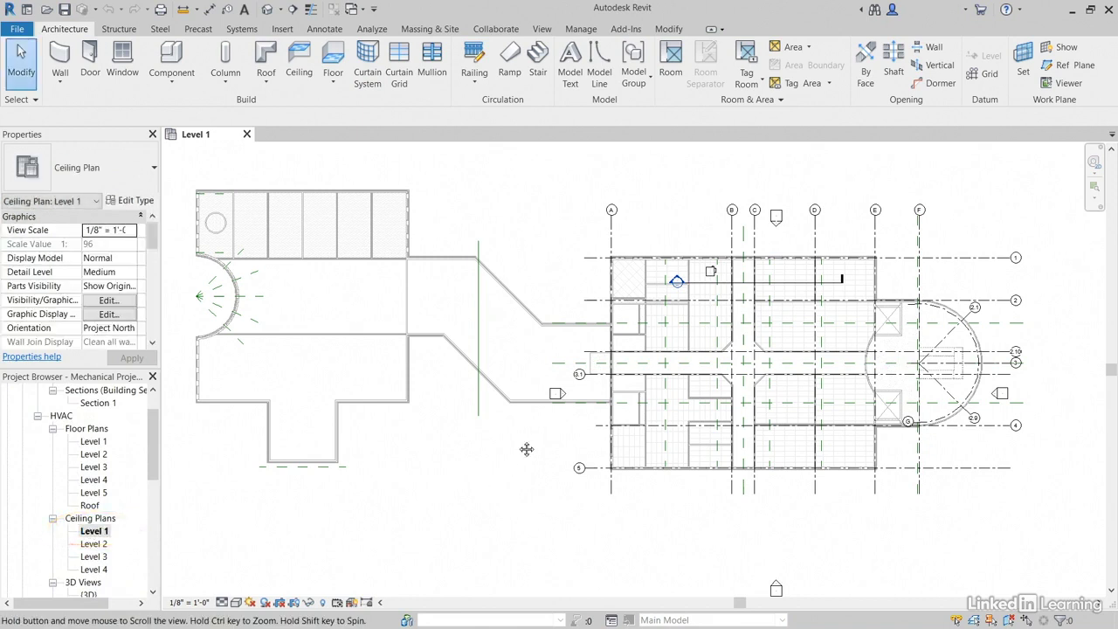
- Start placing an air terminal in the ceiling plan and review the air terminal types already loaded in the project
middle_drag(527, 449, 429, 437)
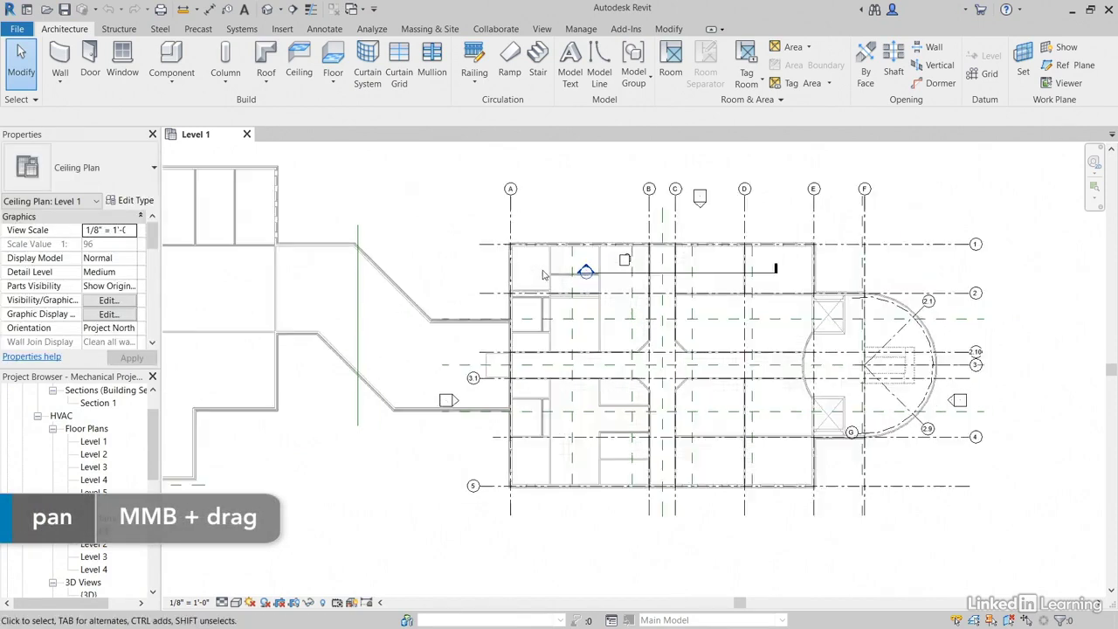
scroll(542, 274, up, 5)
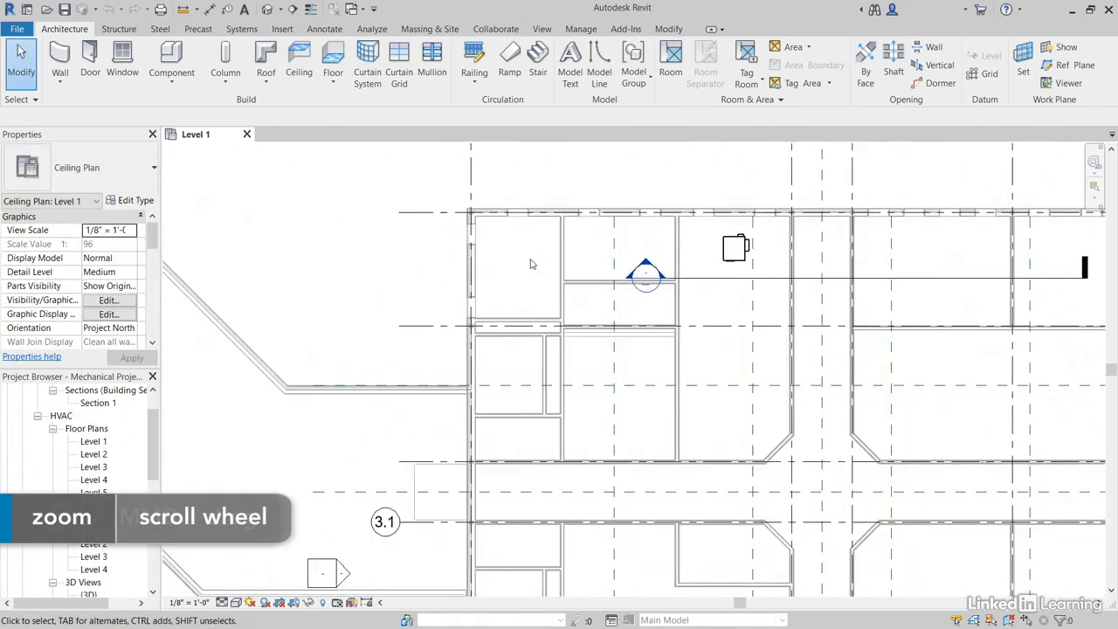
scroll(530, 264, up, 1)
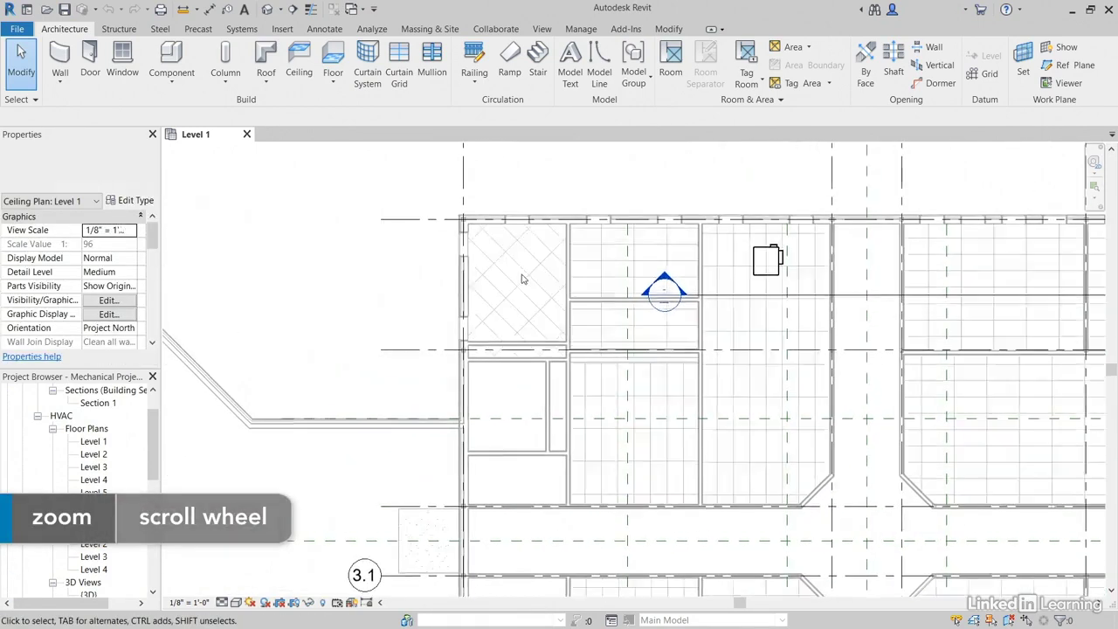
scroll(524, 270, up, 2)
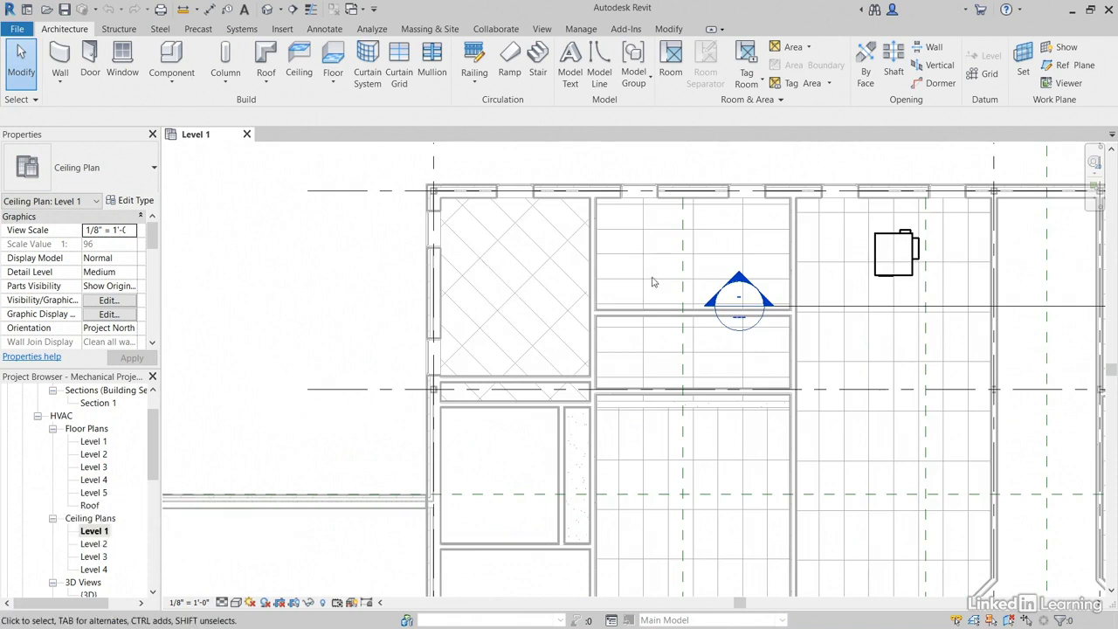
middle_drag(489, 344, 453, 320)
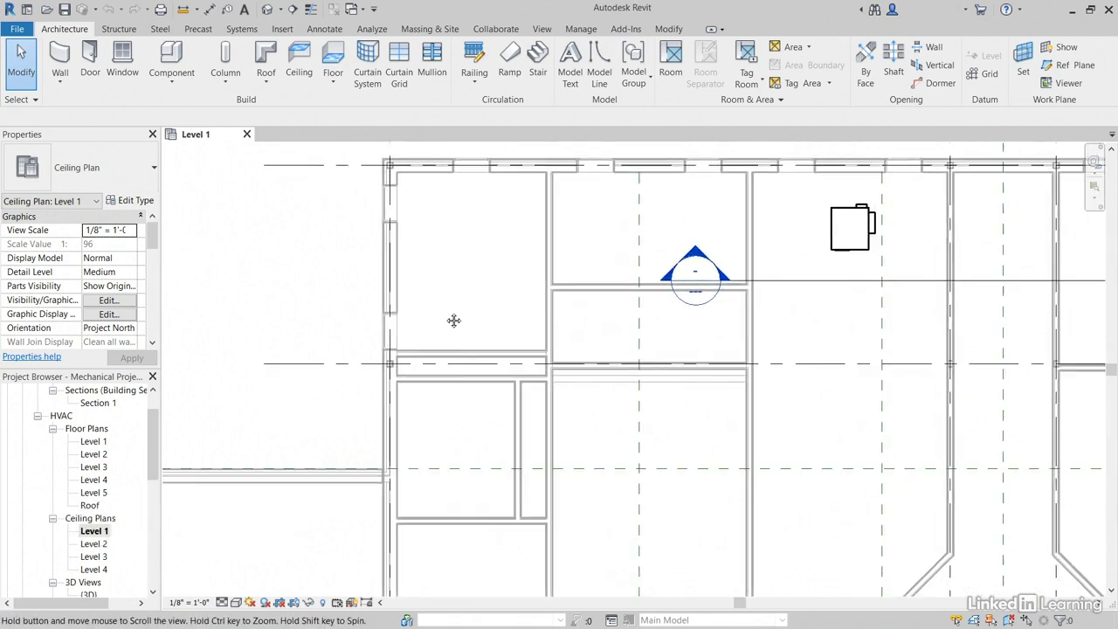
click(240, 28)
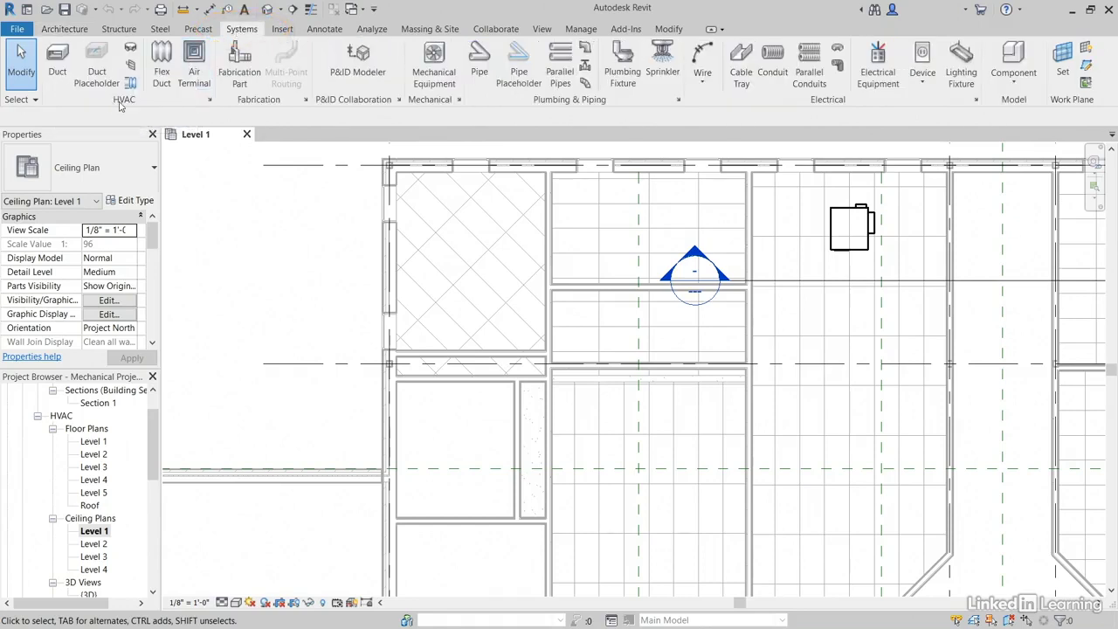
click(195, 68)
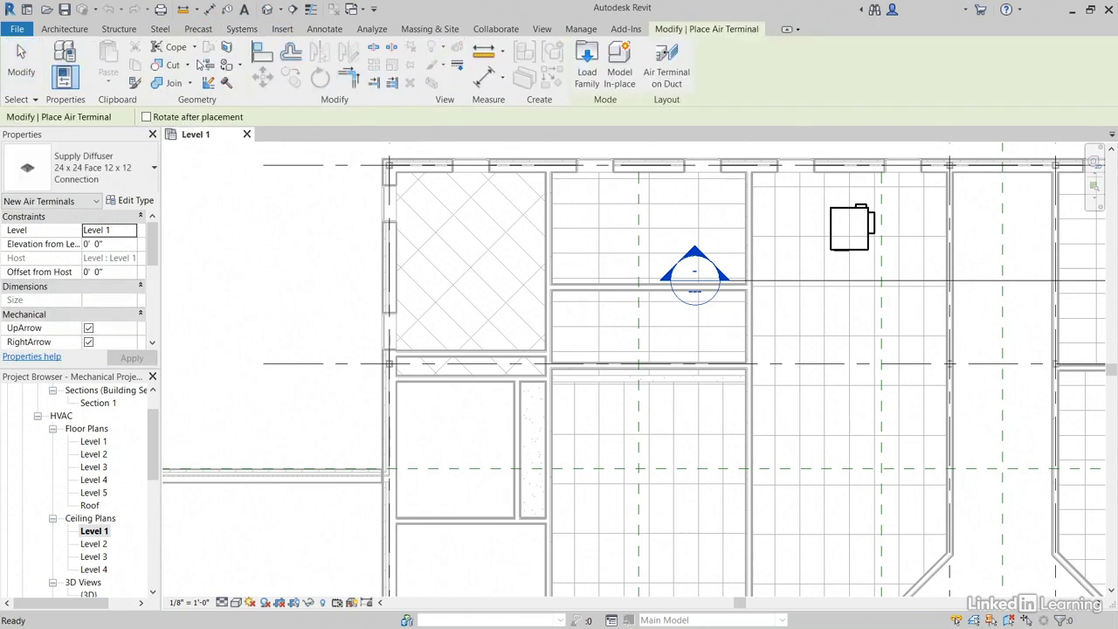
click(149, 181)
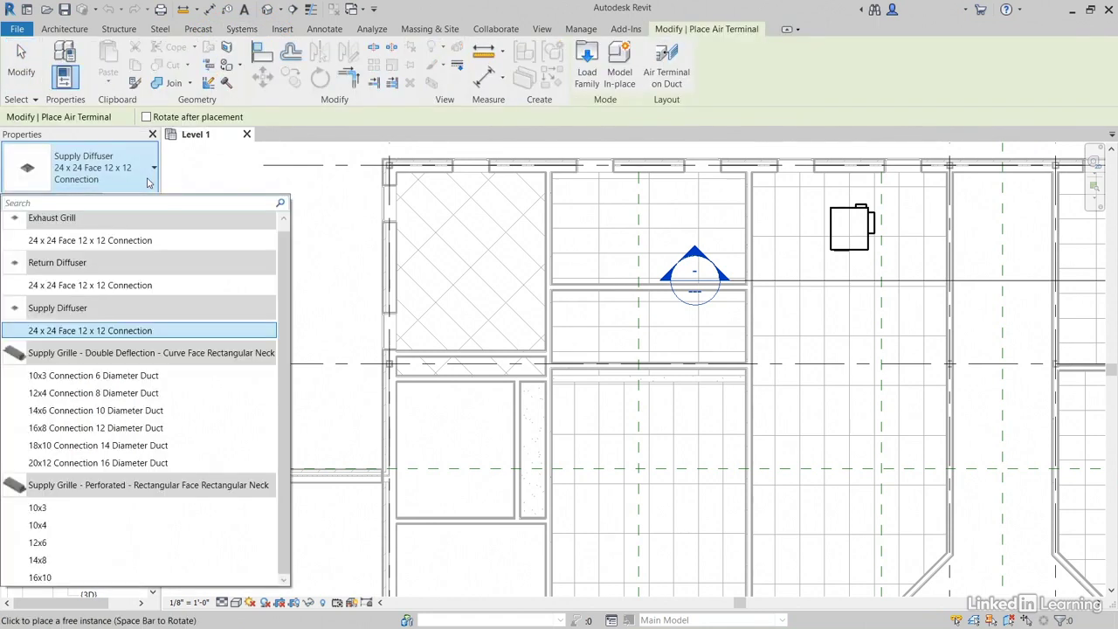
scroll(157, 407, up, 1)
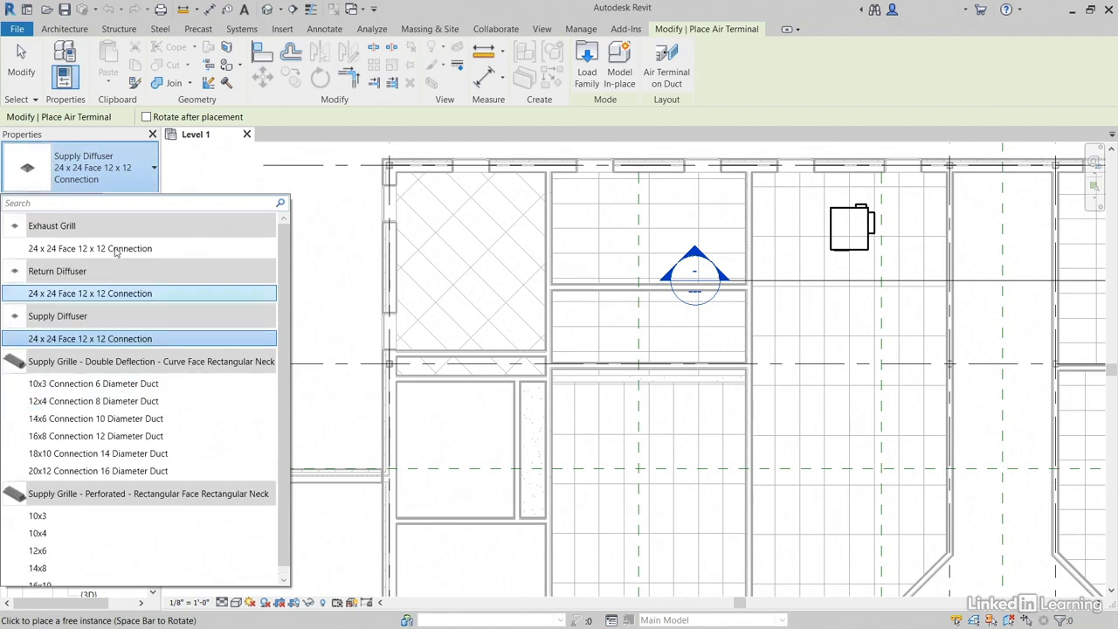
click(98, 176)
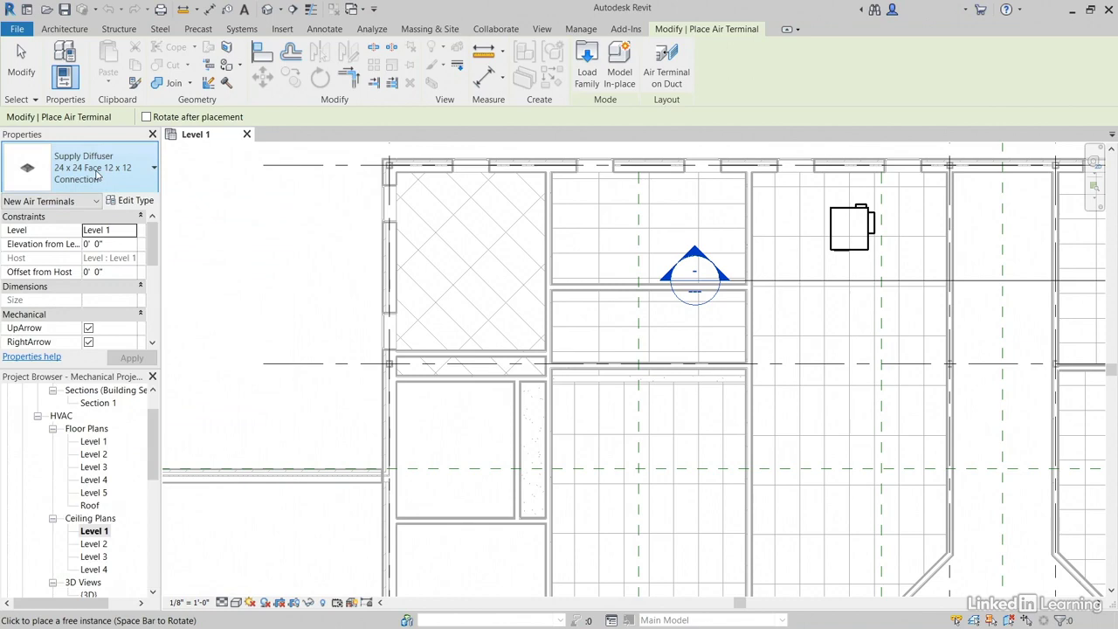
- Start loading a family and browse the library to US Imperial, Mechanical, MEP, Air-Side Components, Air Terminals
click(590, 80)
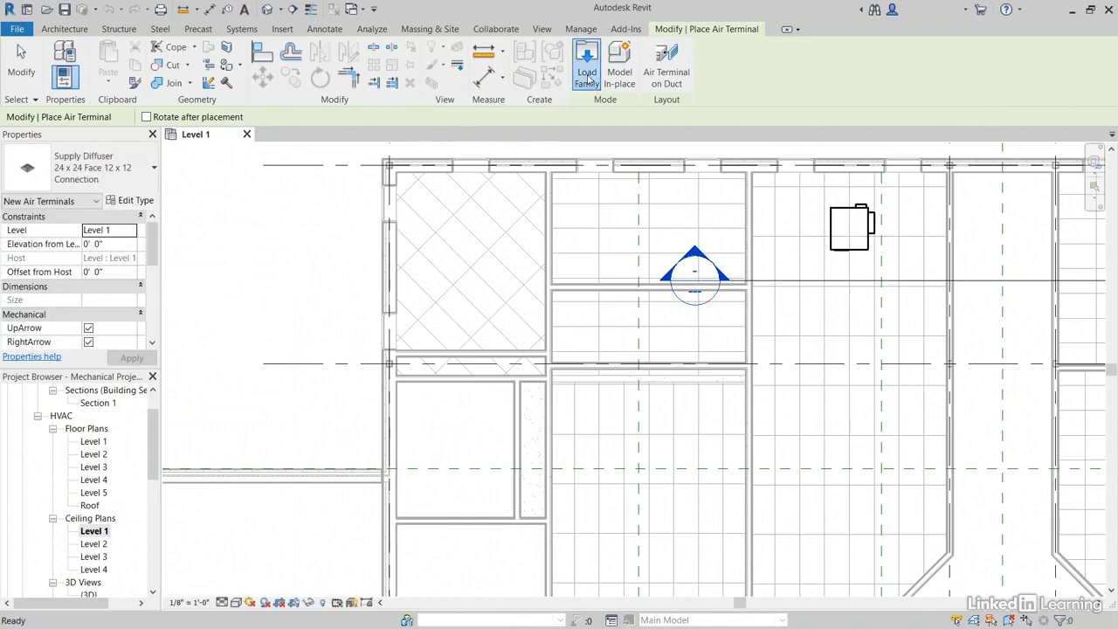
click(530, 85)
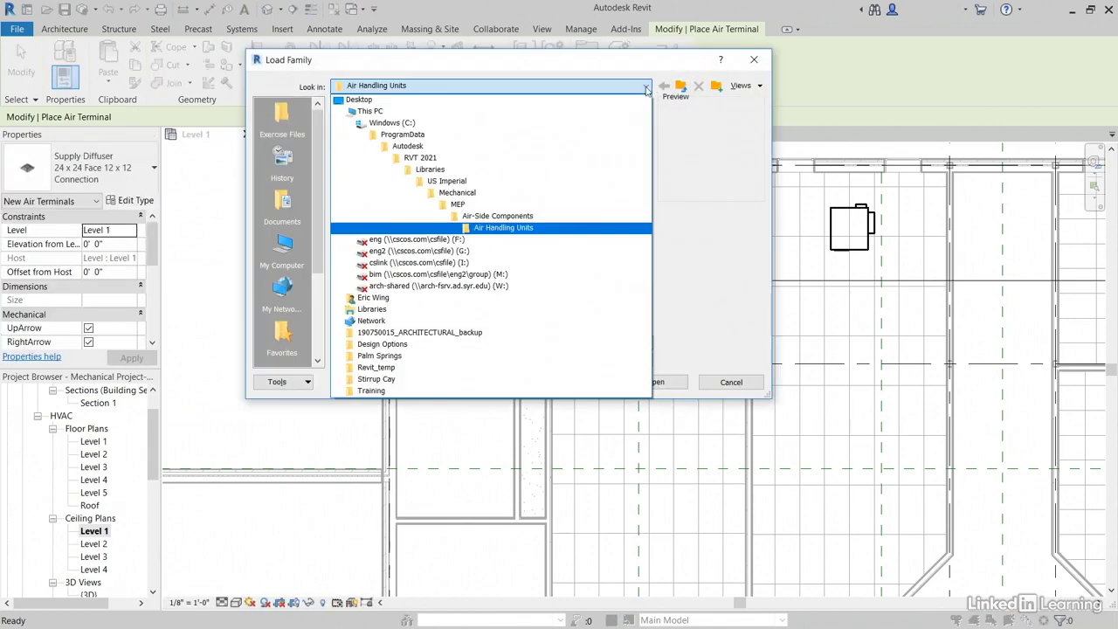
click(452, 169)
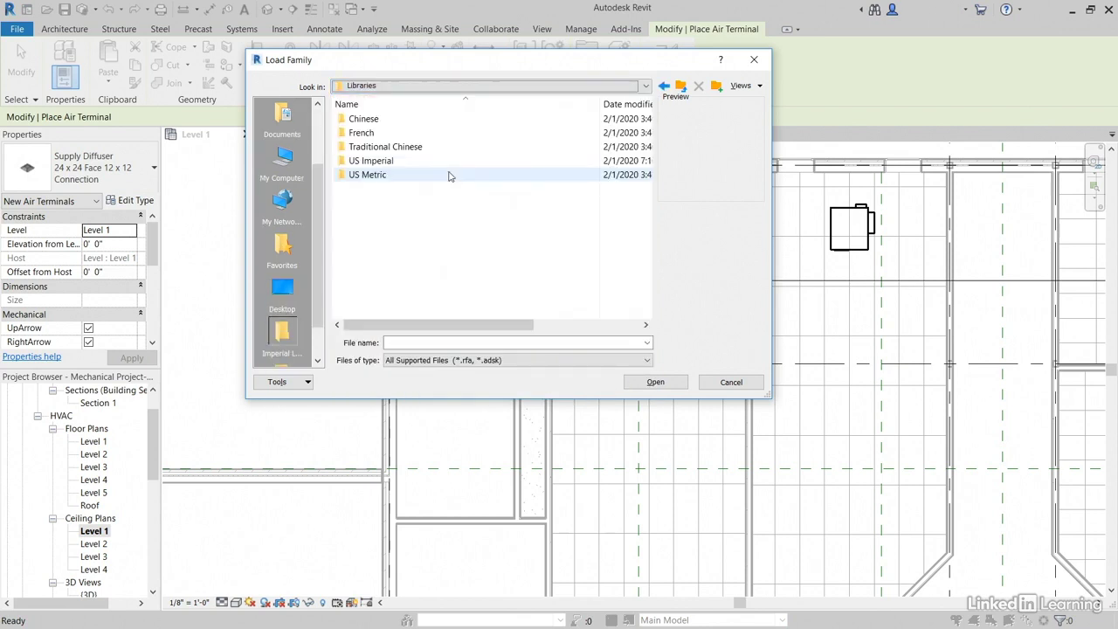
double_click(374, 162)
scroll(387, 242, down, 3)
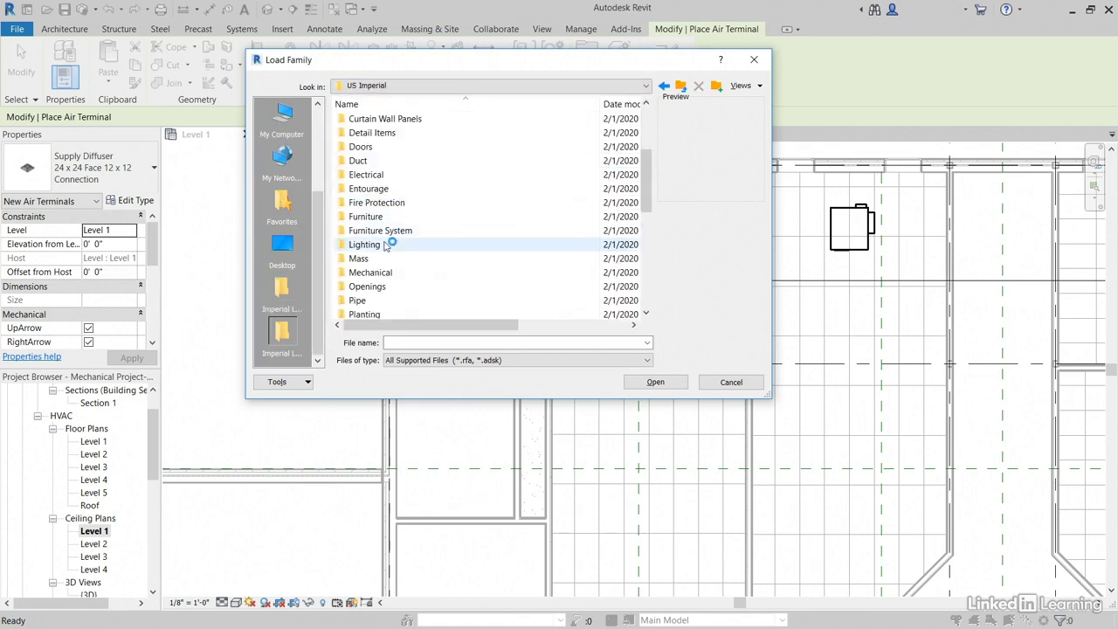
double_click(374, 272)
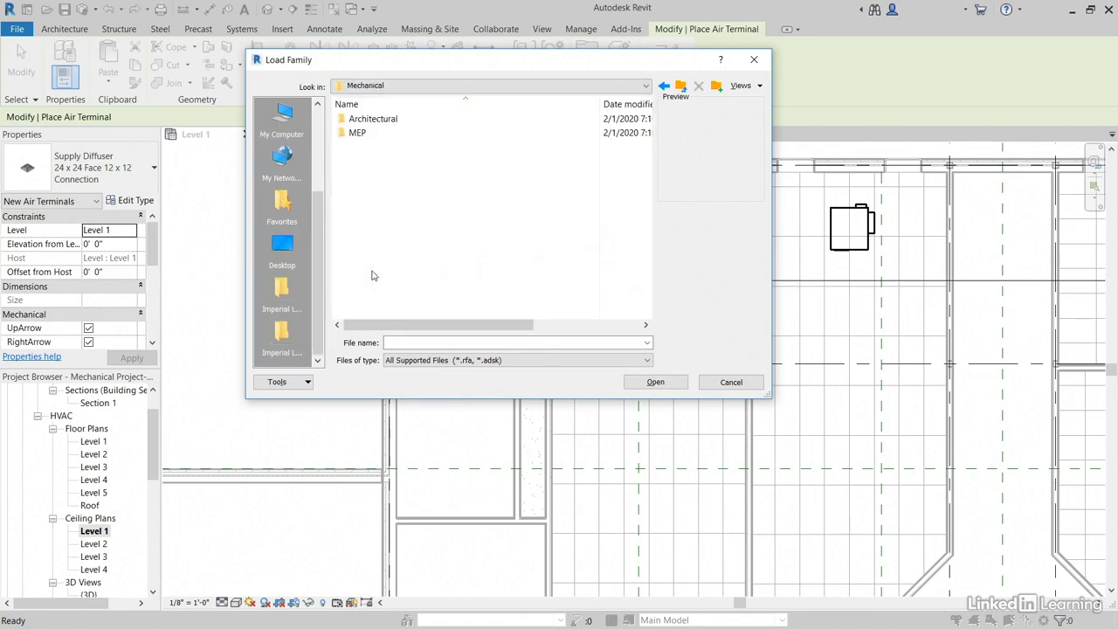
double_click(359, 134)
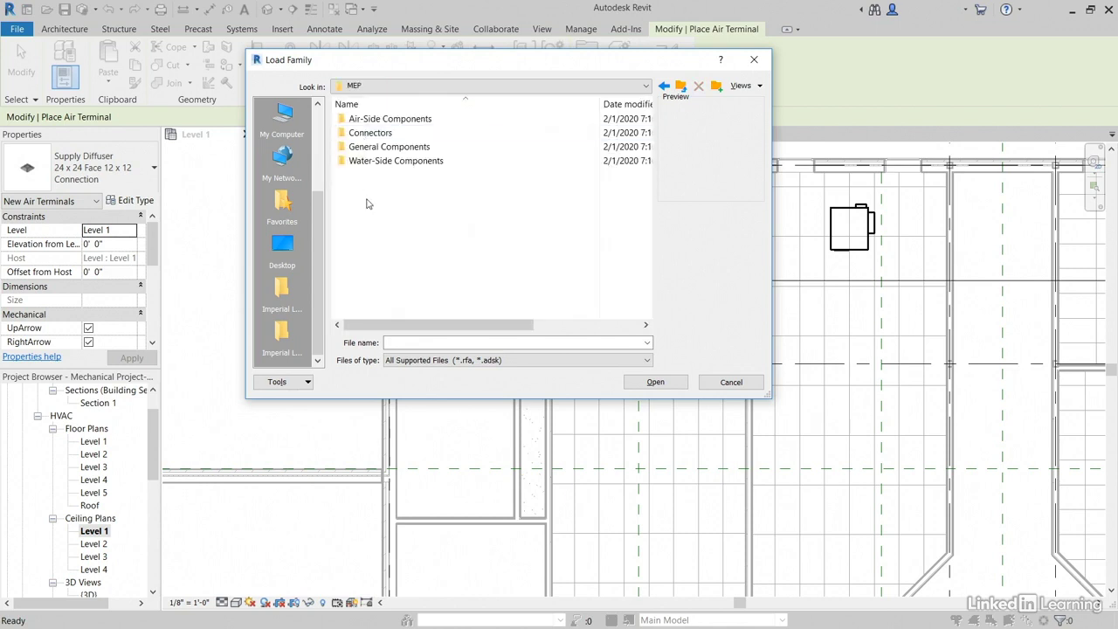
double_click(381, 120)
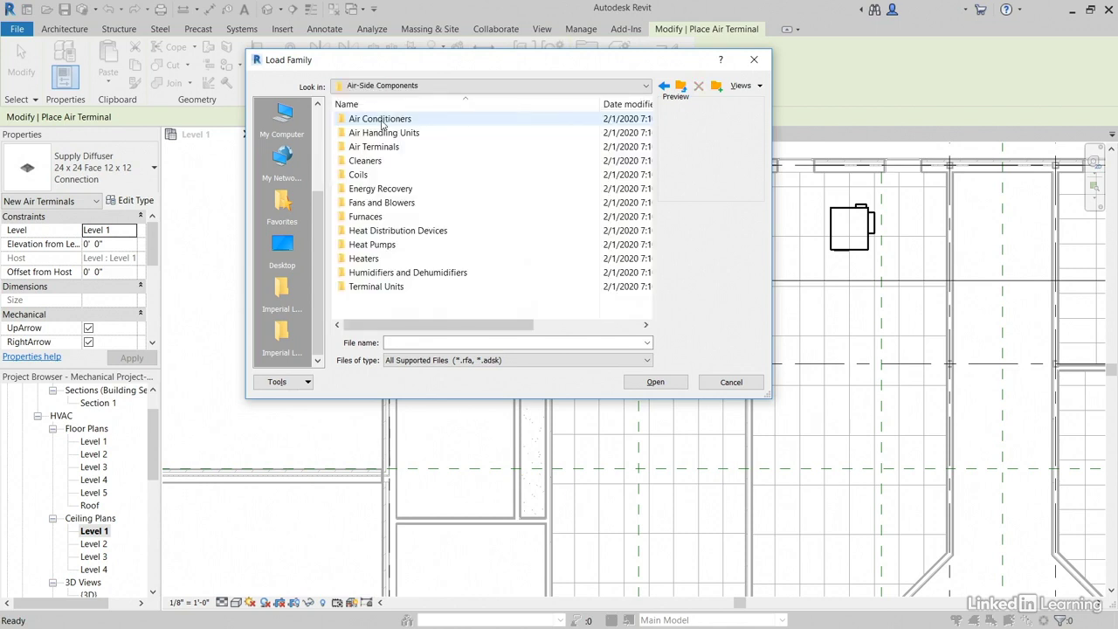
double_click(387, 149)
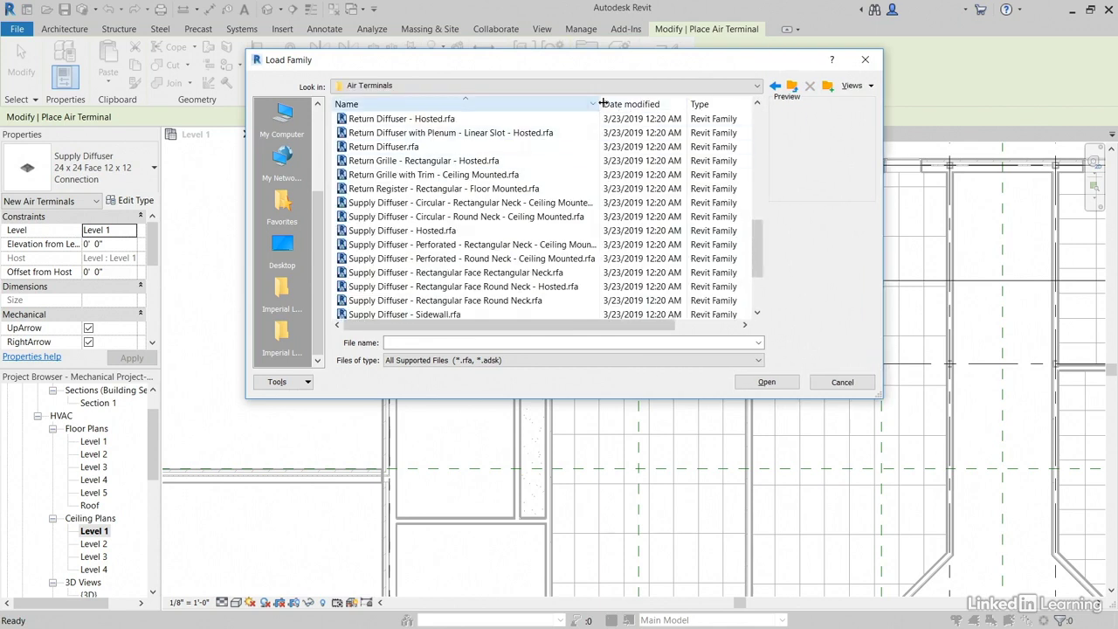
- Widen the file name column and load the family Supply Diffuser - Rectangular Face Round Neck.rfa
drag(601, 103, 657, 103)
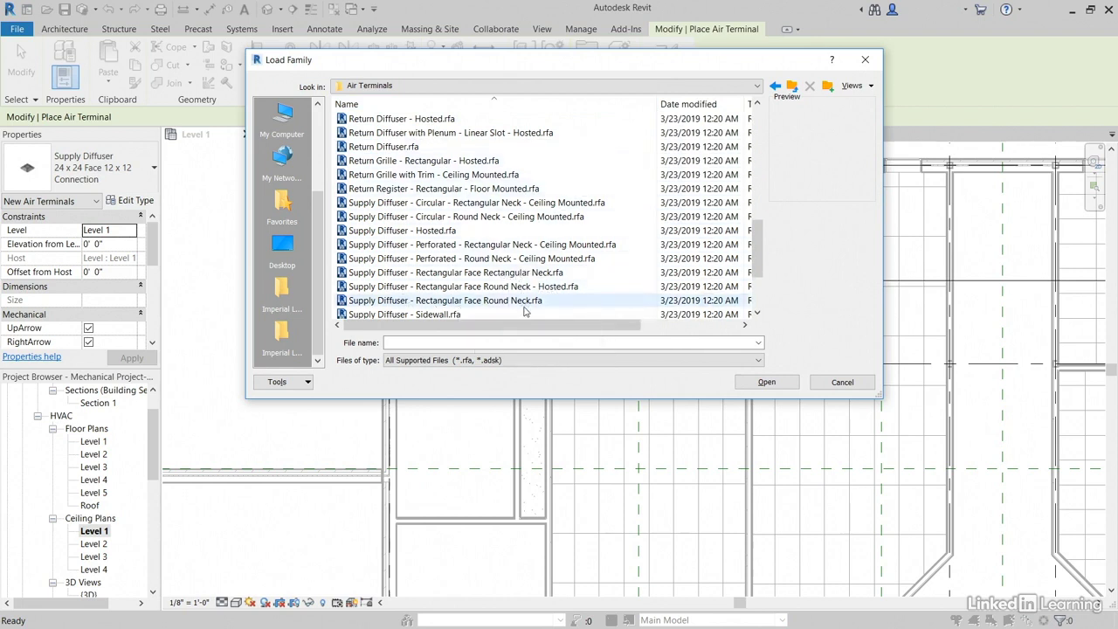
click(521, 300)
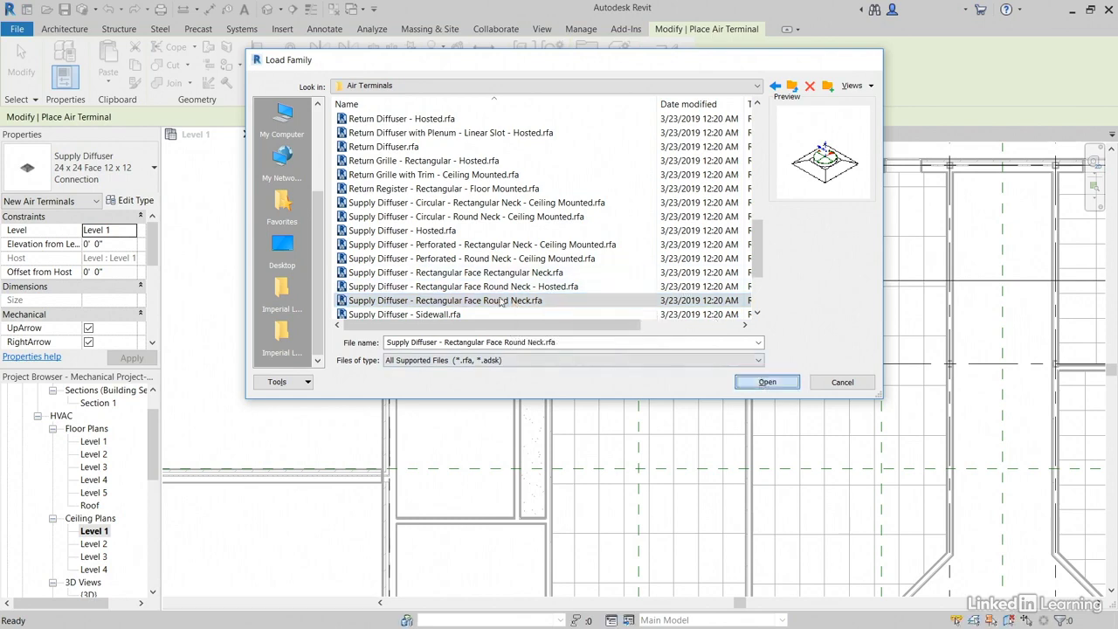
click(764, 382)
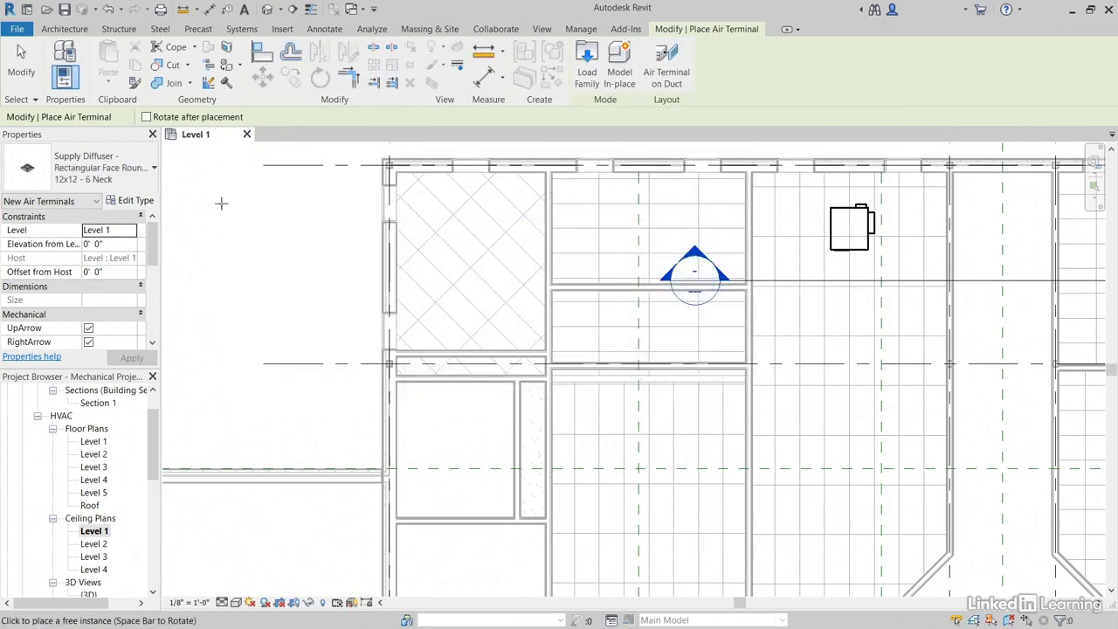
- Choose the 24x24 - 6 Neck diffuser type and set its elevation from Level 1 to 8' 0"
click(135, 177)
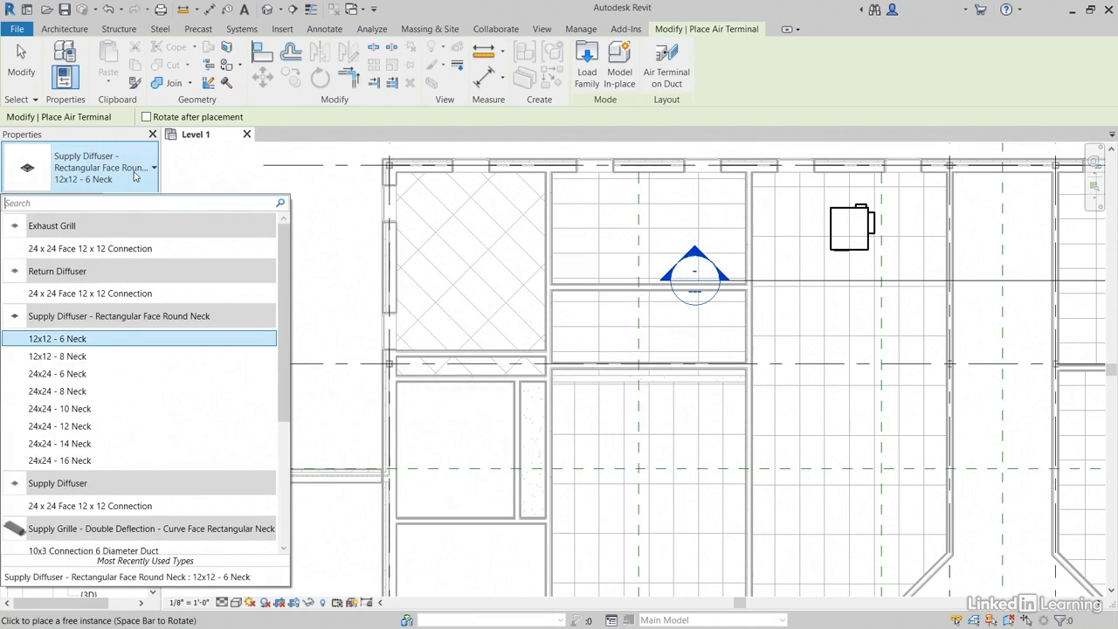
click(101, 374)
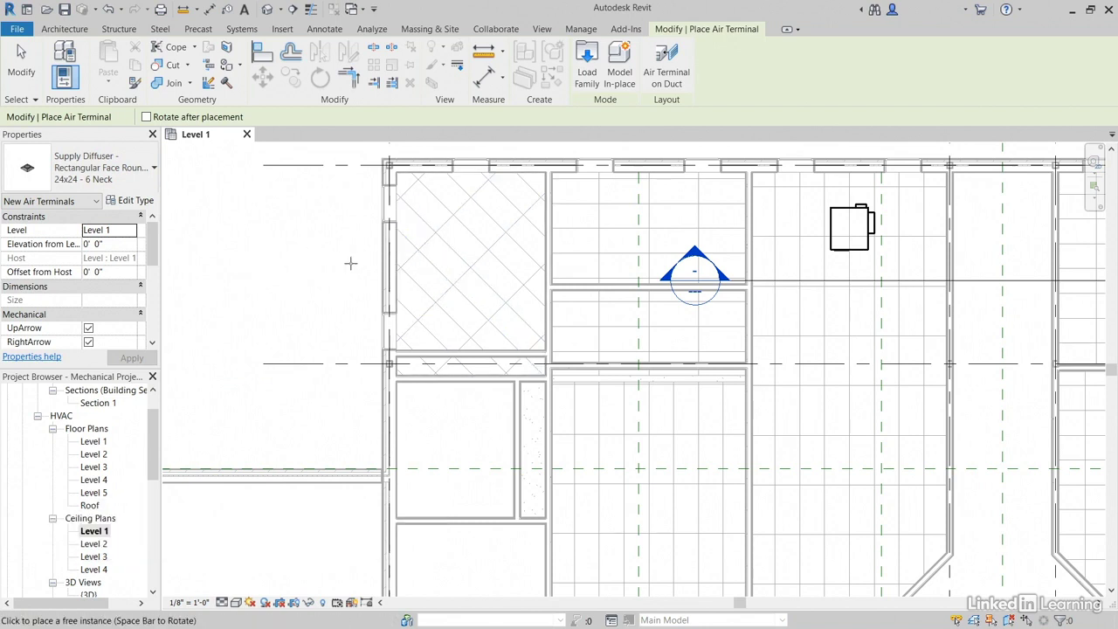
click(115, 244)
text(8)
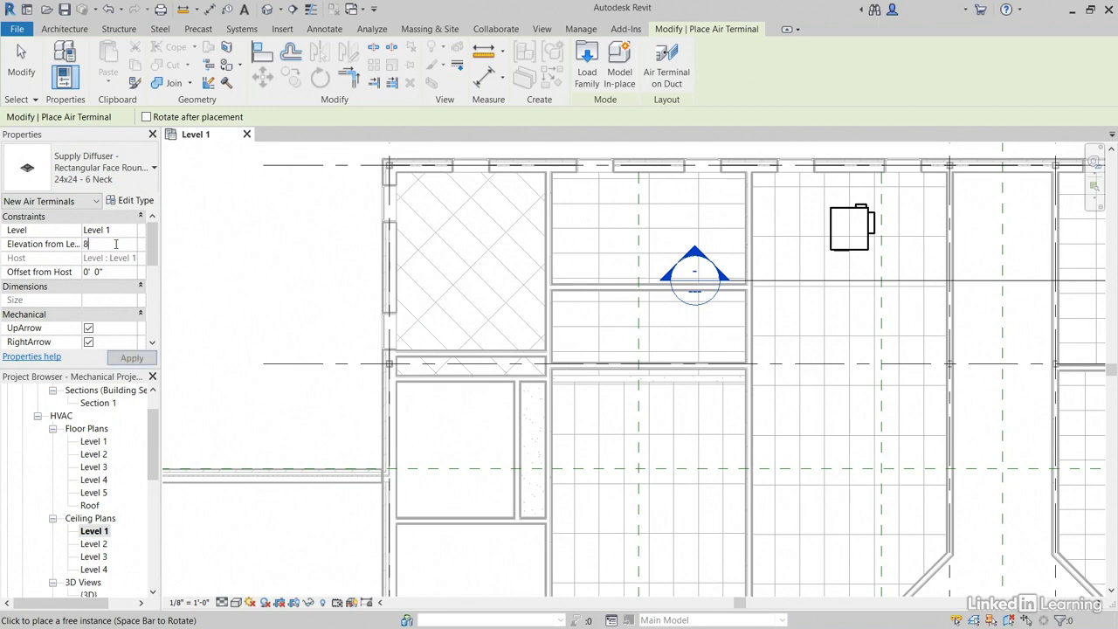
key(Return)
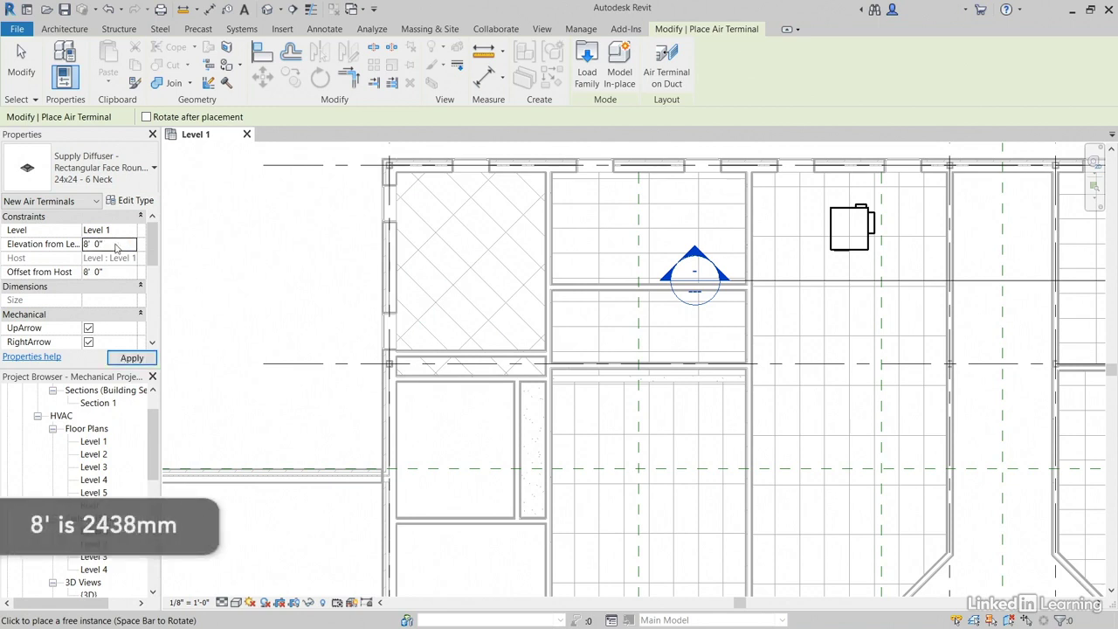
- Place one supply diffuser, rotated to match the diagonal ceiling grid, in the upper part of the corner room at grids A and 1
scroll(452, 275, up, 3)
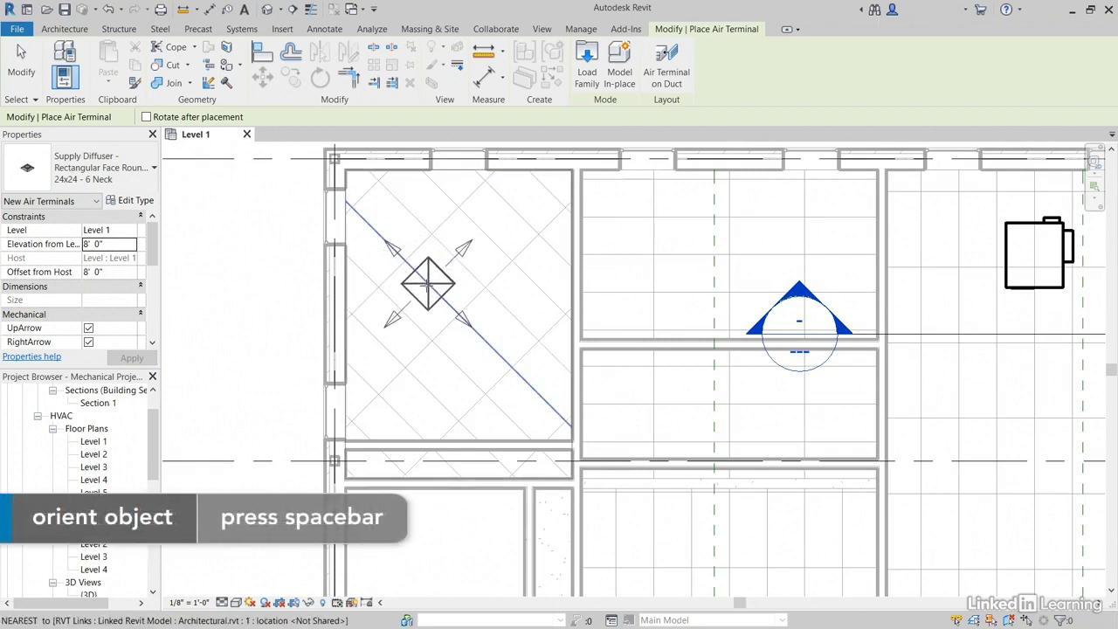
key(space)
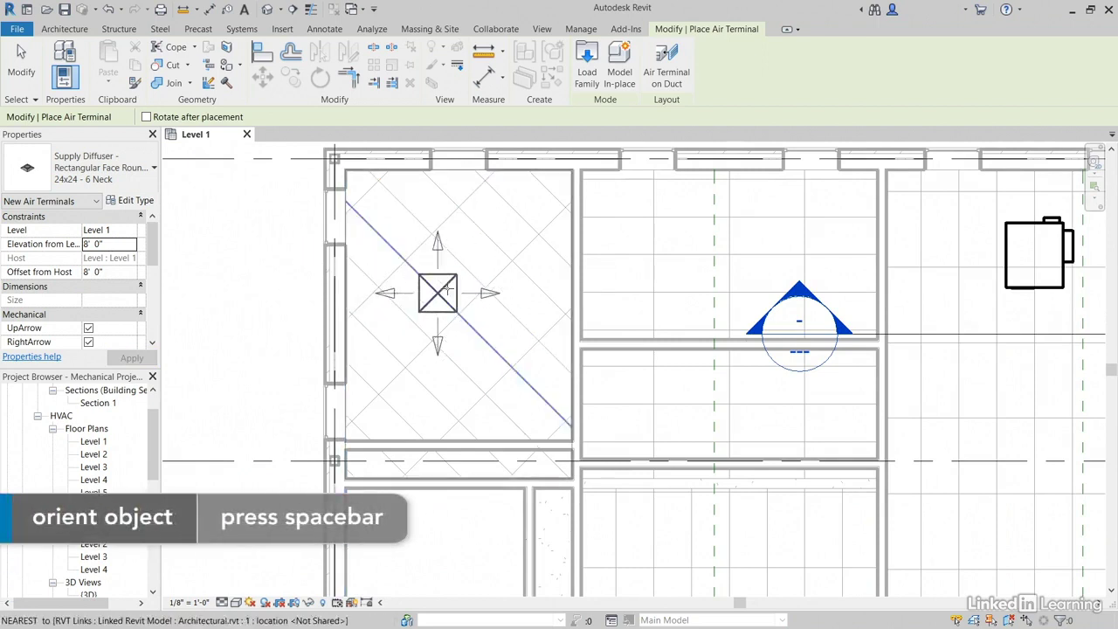
key(space)
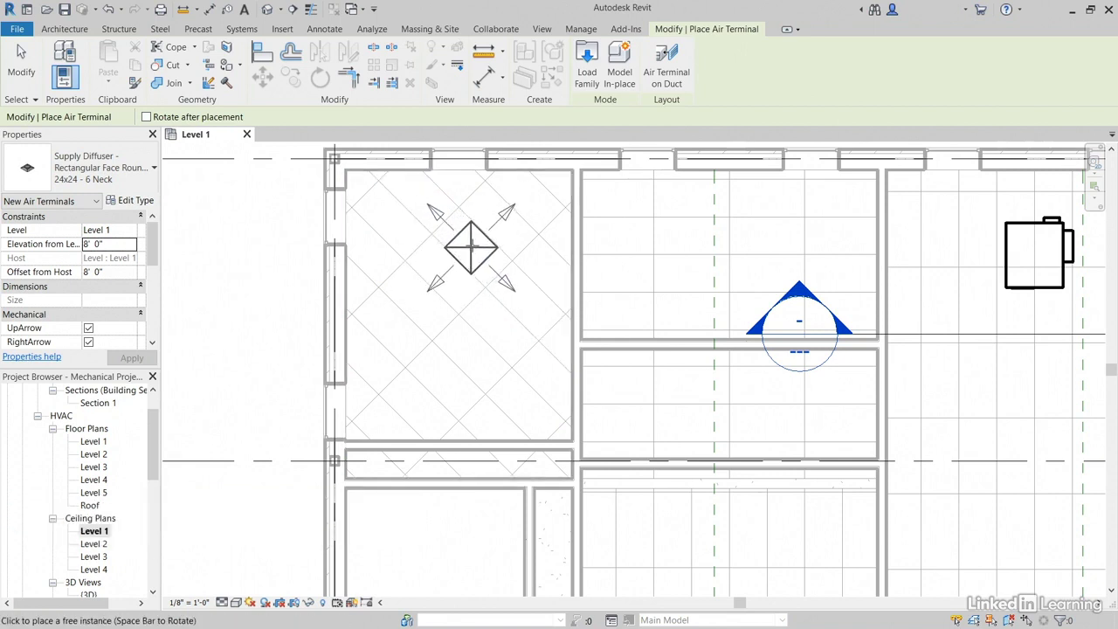
click(472, 241)
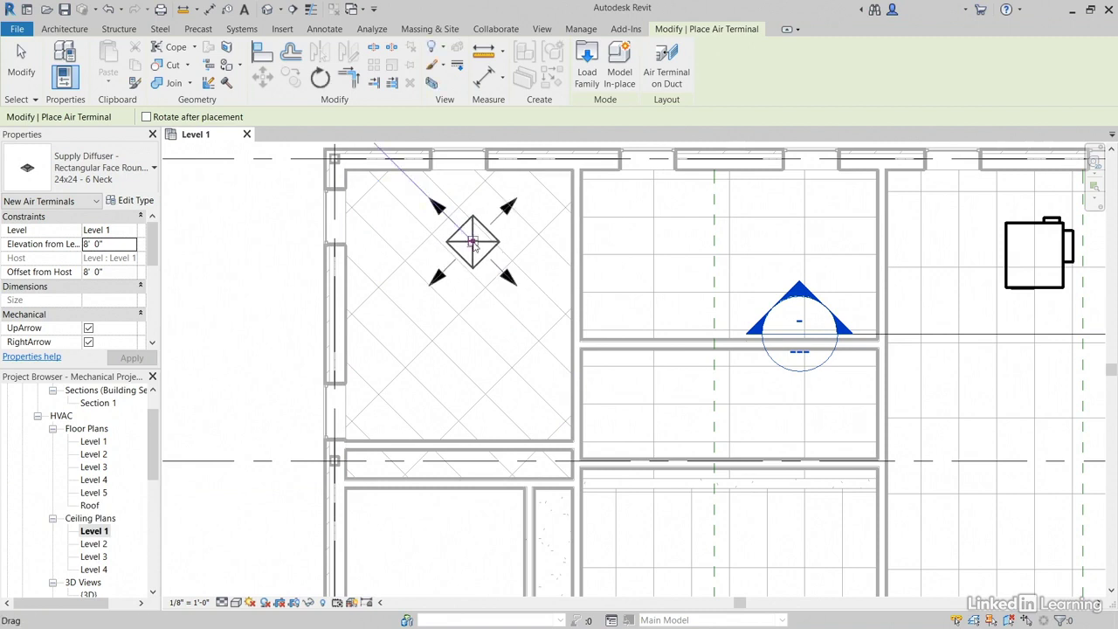
key(Escape)
key(Escape)
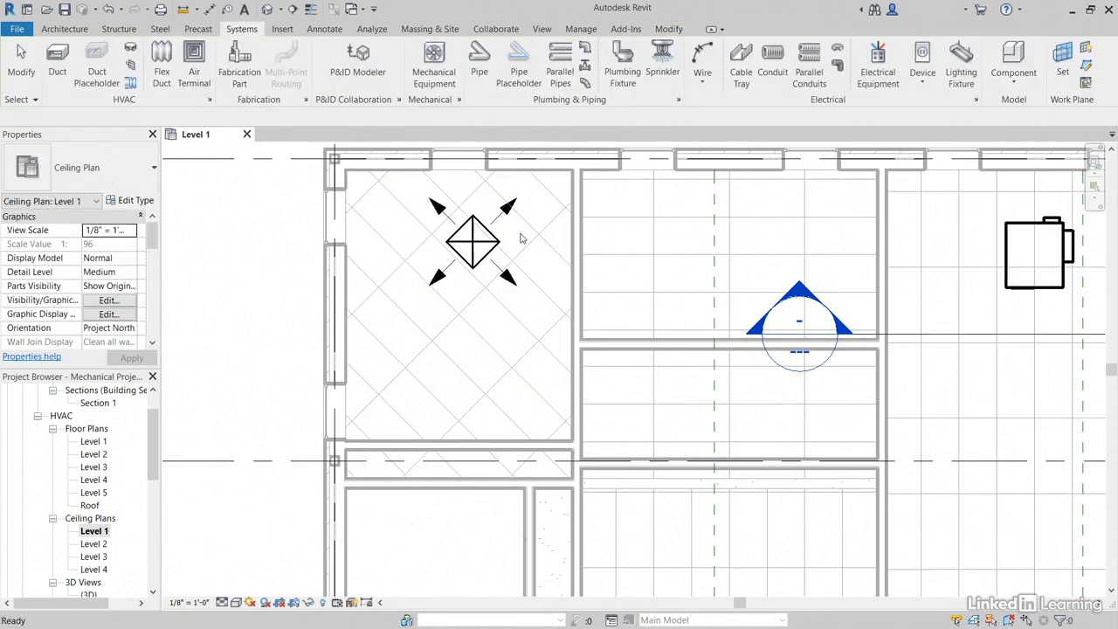
- Align the diffuser's two adjacent upper-left and lower-left edges with the diagonal ceiling grid lines in the corner room
click(669, 29)
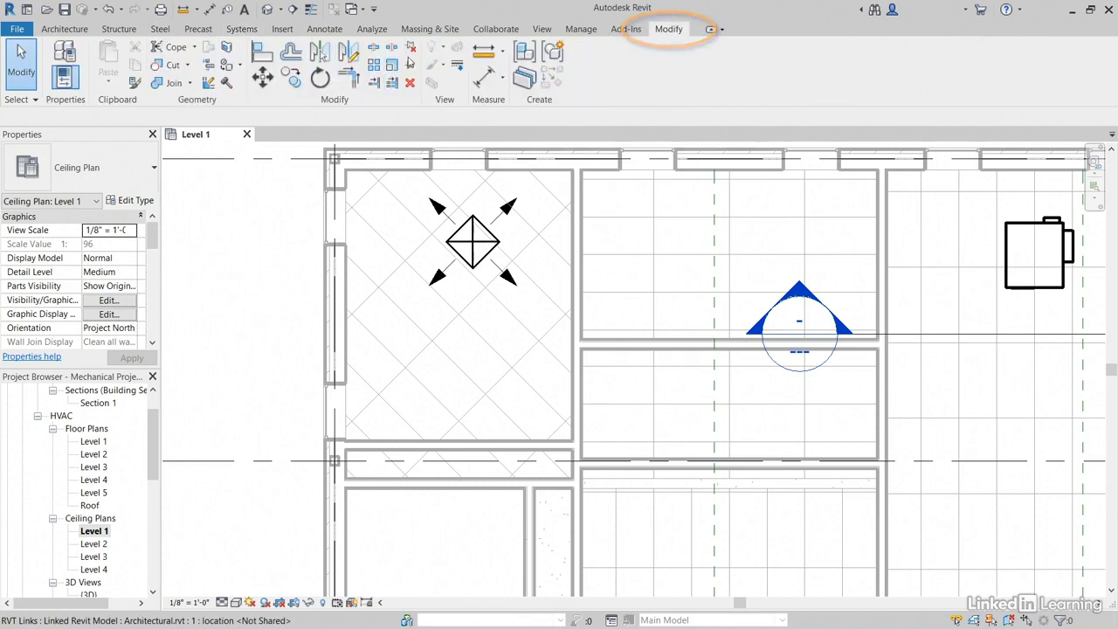
click(262, 53)
scroll(407, 270, up, 2)
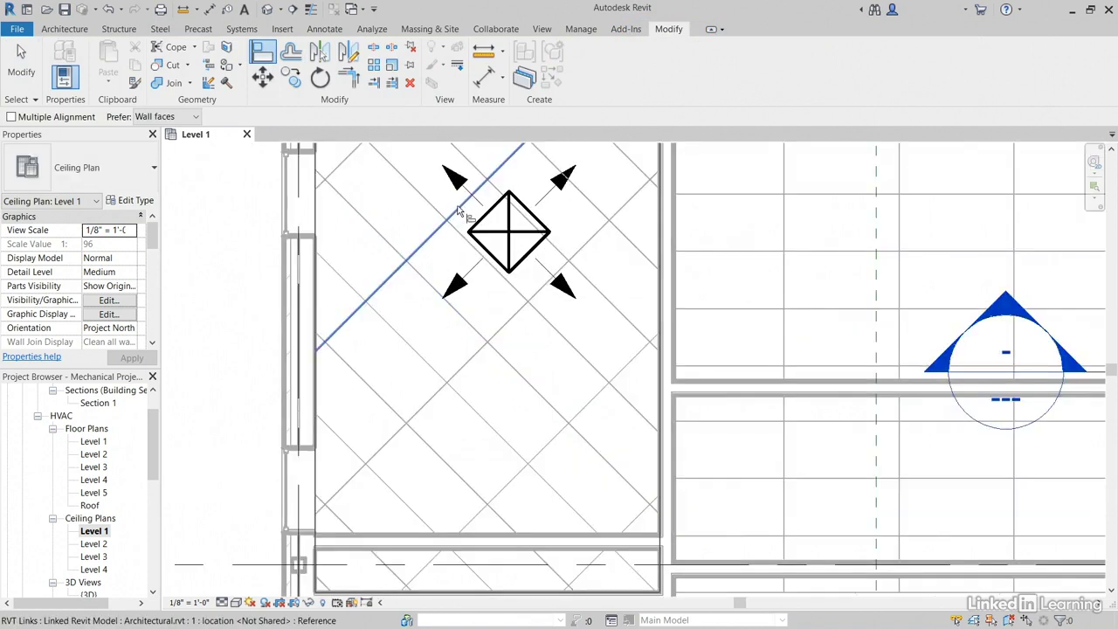
click(458, 211)
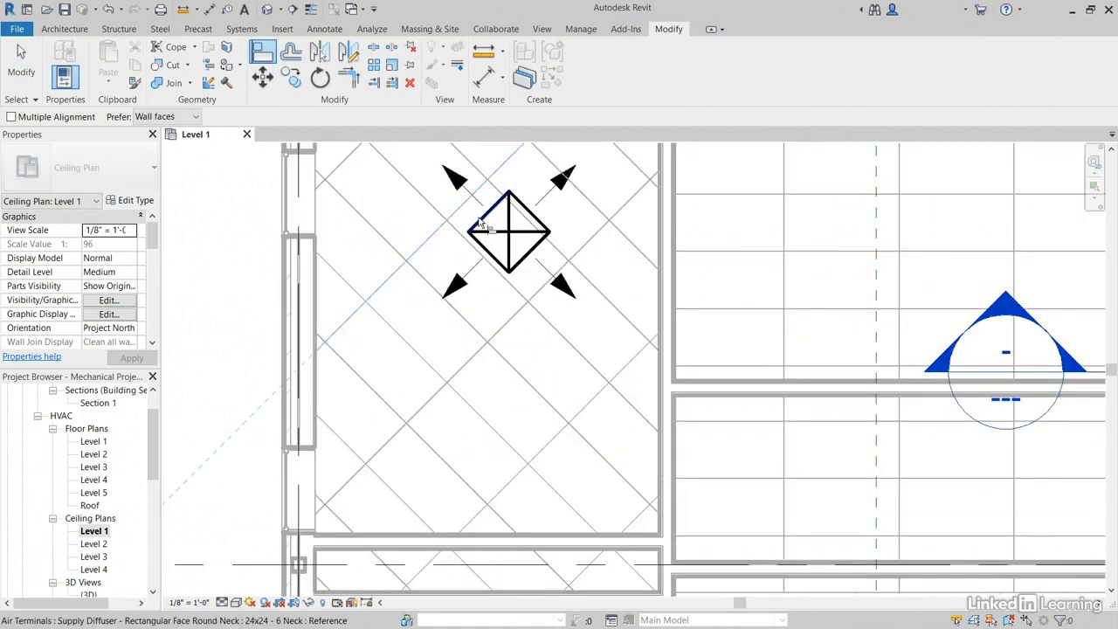
click(479, 223)
click(455, 230)
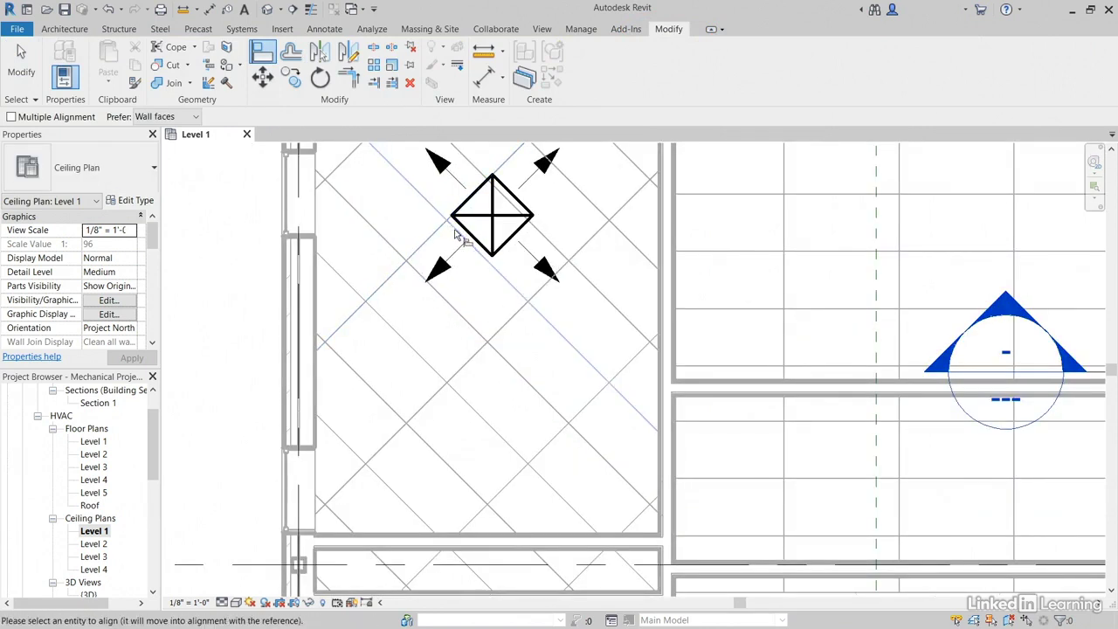
click(460, 228)
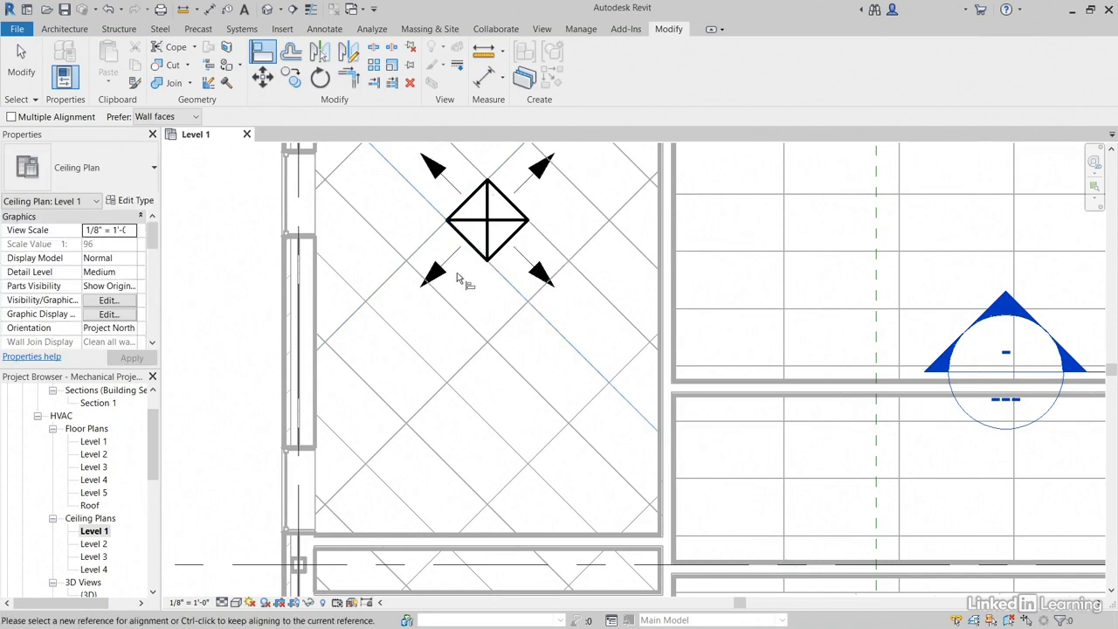
key(Escape)
scroll(456, 278, down, 2)
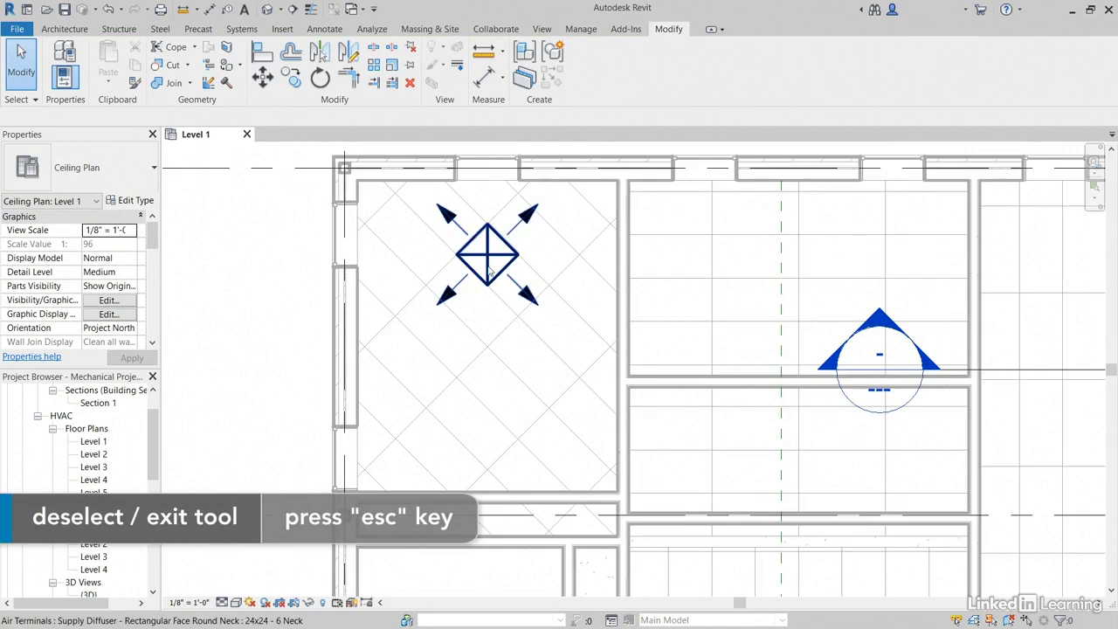
- Set the flow of the corner room's supply diffuser to 250 CFM
click(490, 262)
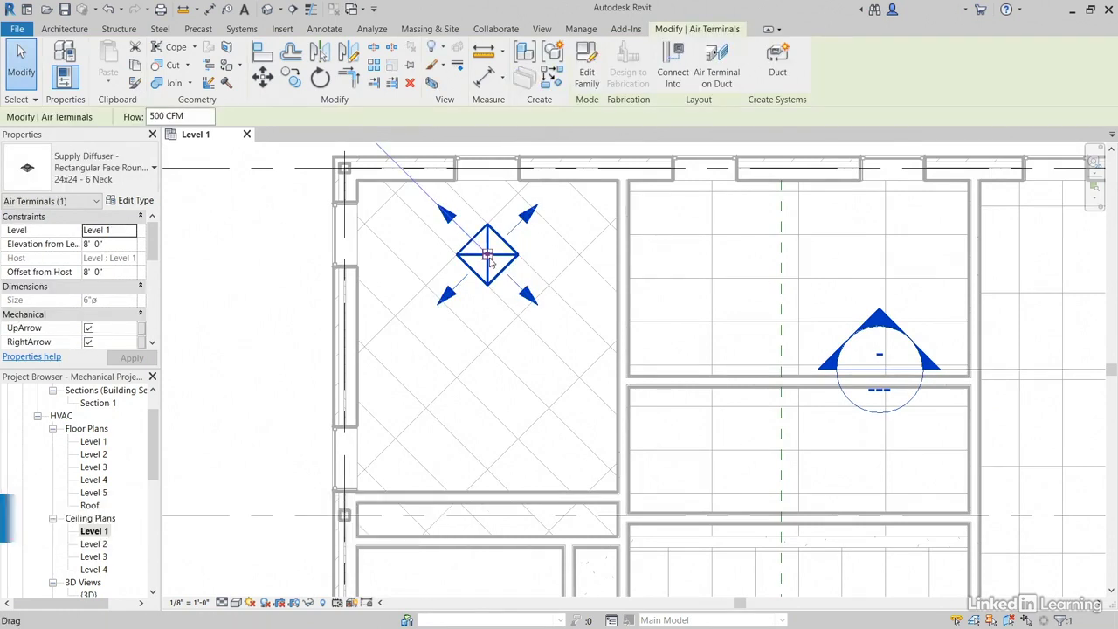
click(191, 116)
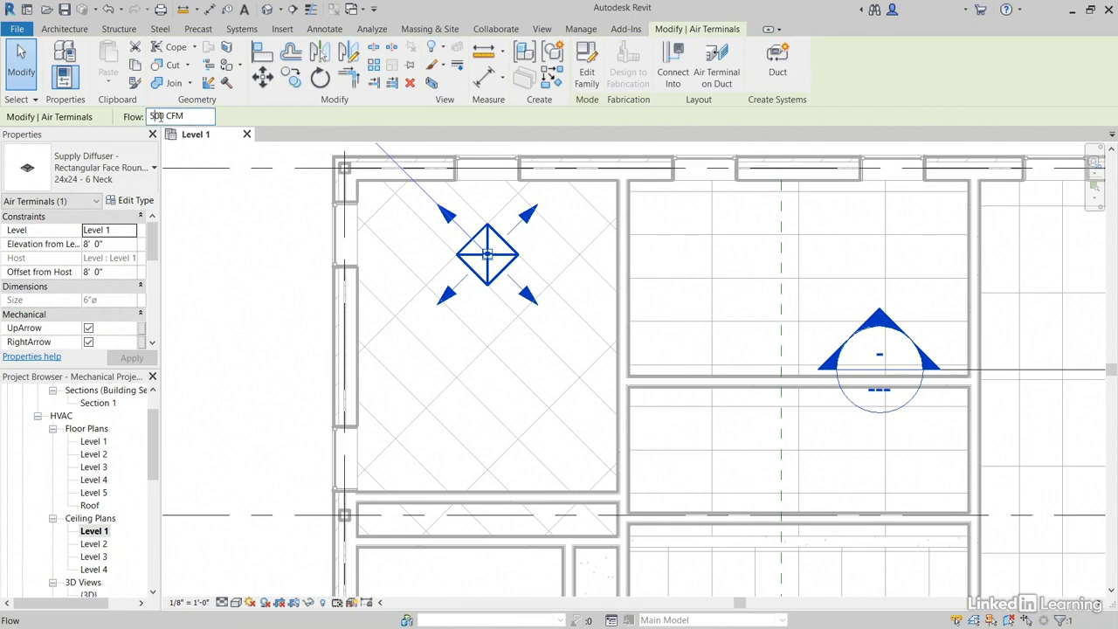
double_click(164, 116)
text(250)
- Turn off UpArrow, RightArrow, LeftArrow and DownArrow for the selected diffuser, apply the change and deselect it
scroll(150, 248, down, 3)
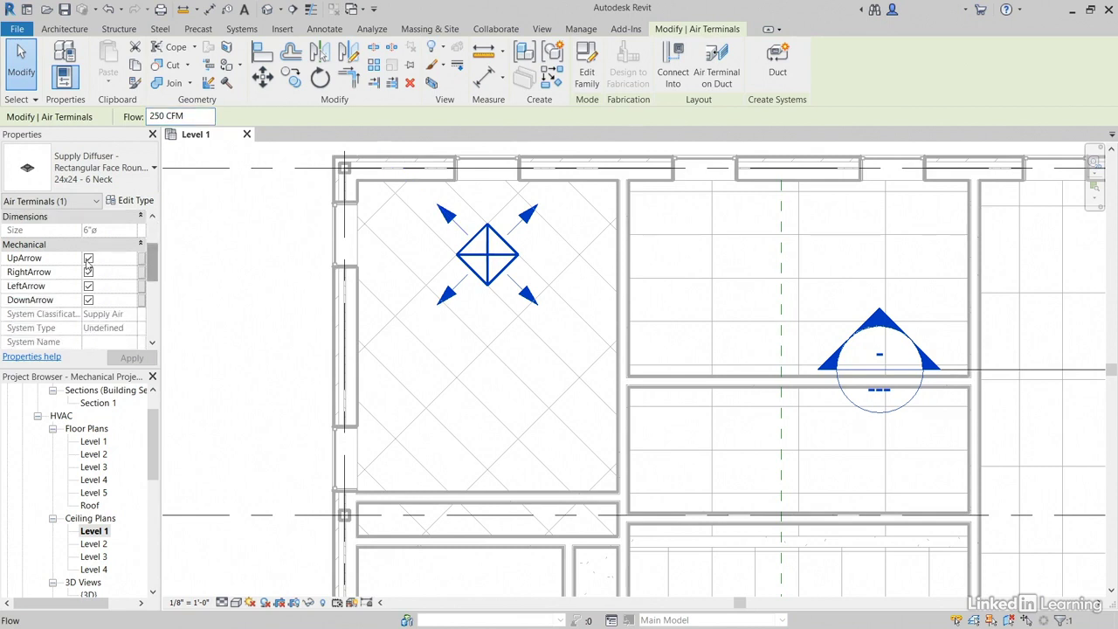
click(88, 258)
click(88, 271)
click(89, 286)
click(88, 300)
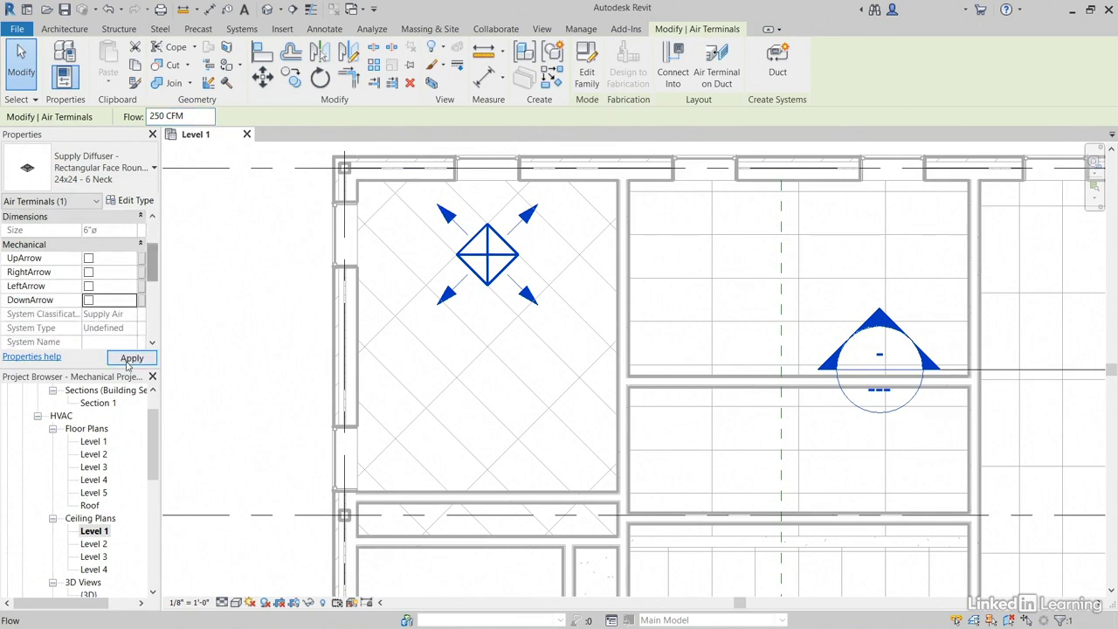
click(129, 360)
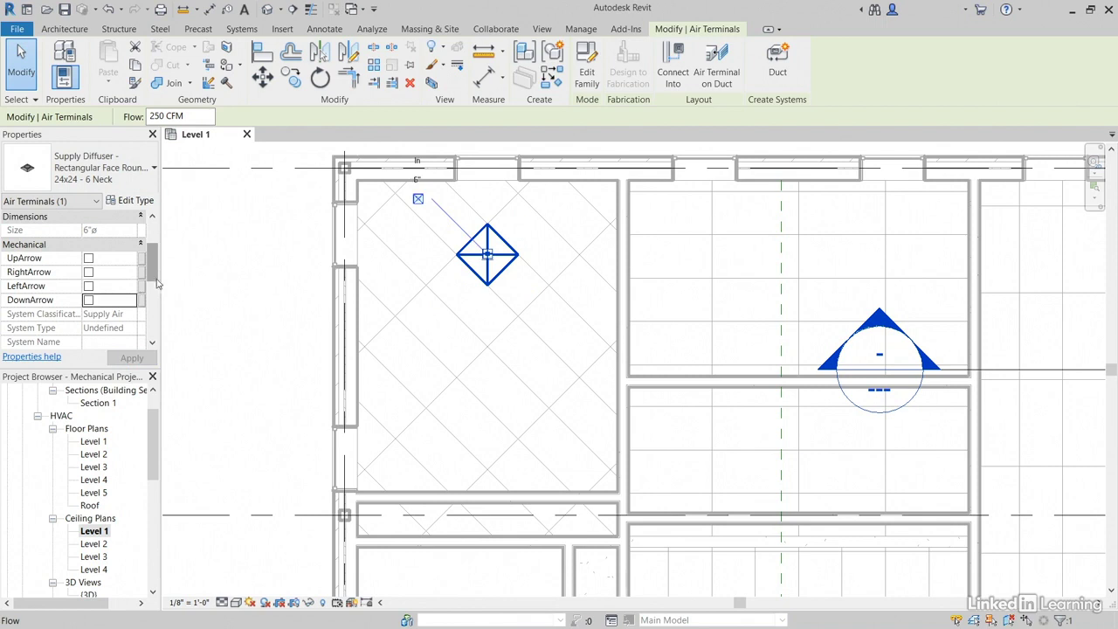
middle_drag(452, 299, 485, 300)
click(486, 300)
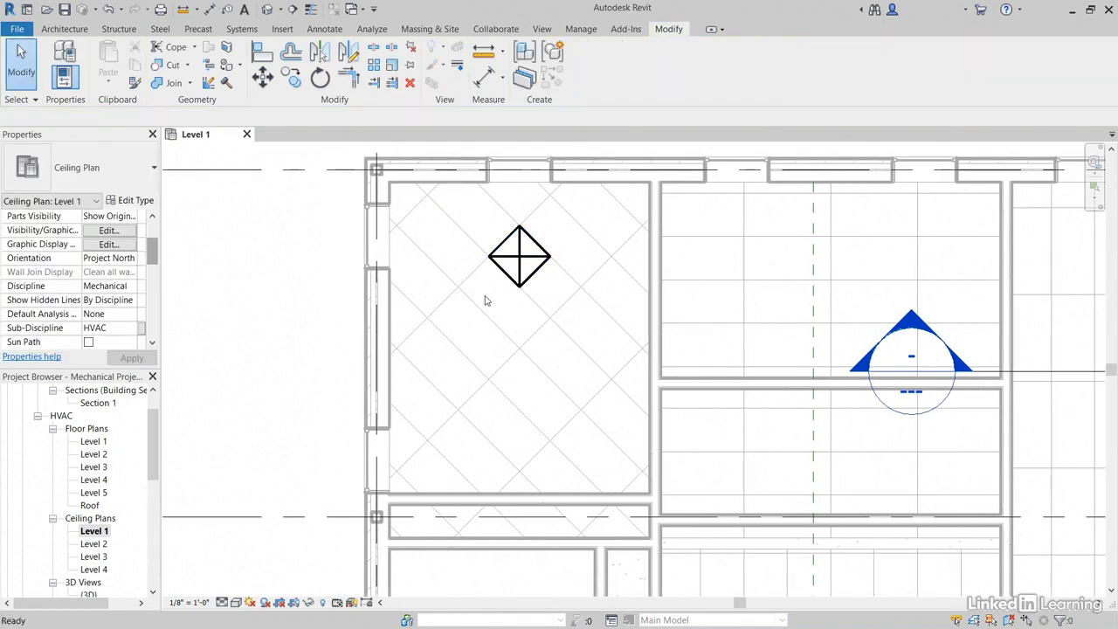
- Copy the corner room's diffuser 4' 0" diagonally down and left along the ceiling grid
click(527, 258)
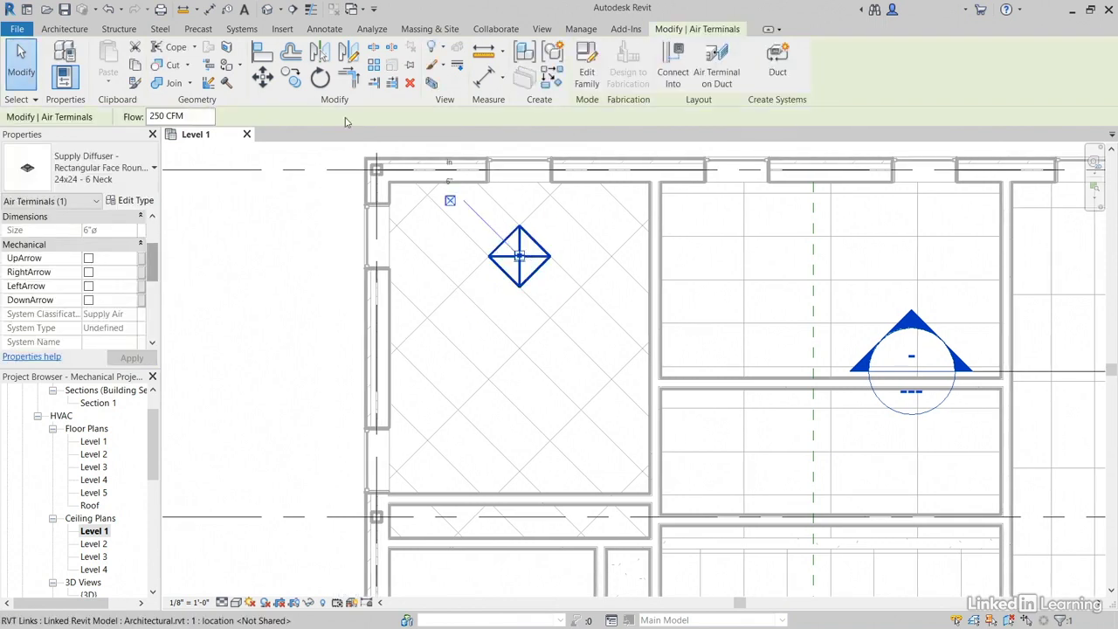
click(292, 77)
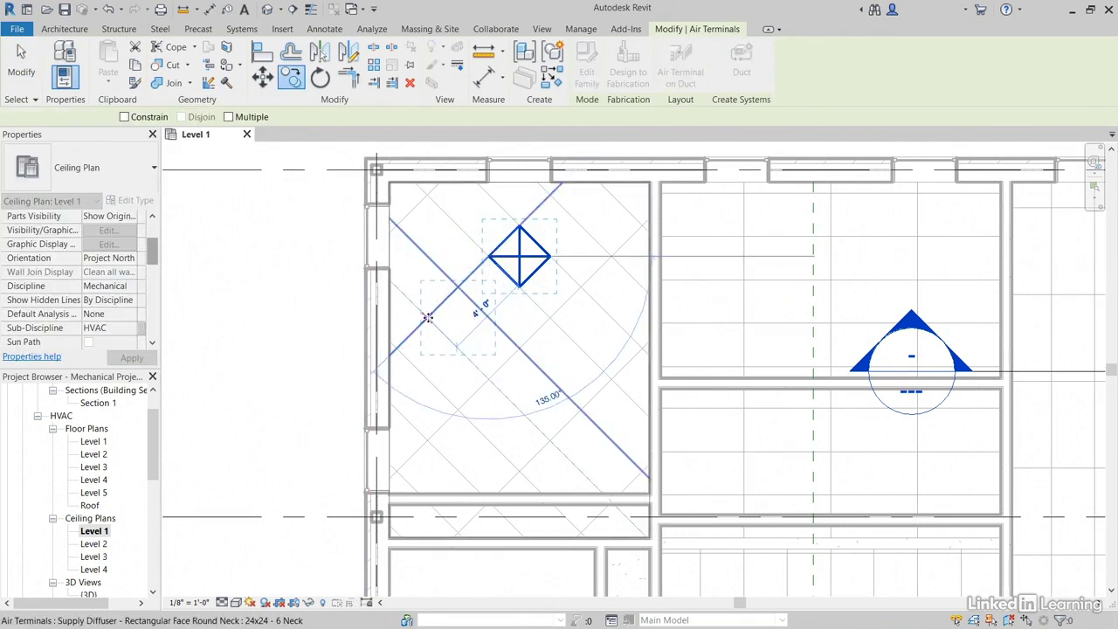
click(427, 317)
- Move the copied diffuser one more ceiling tile diagonally down and left, and check its flow value
scroll(461, 346, up, 2)
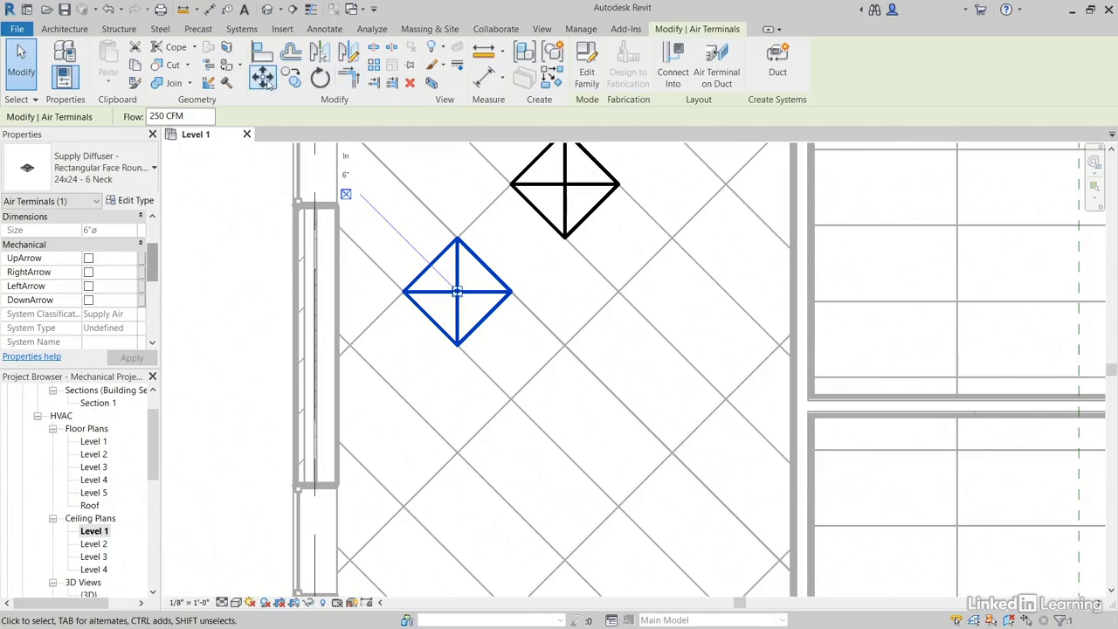
click(264, 77)
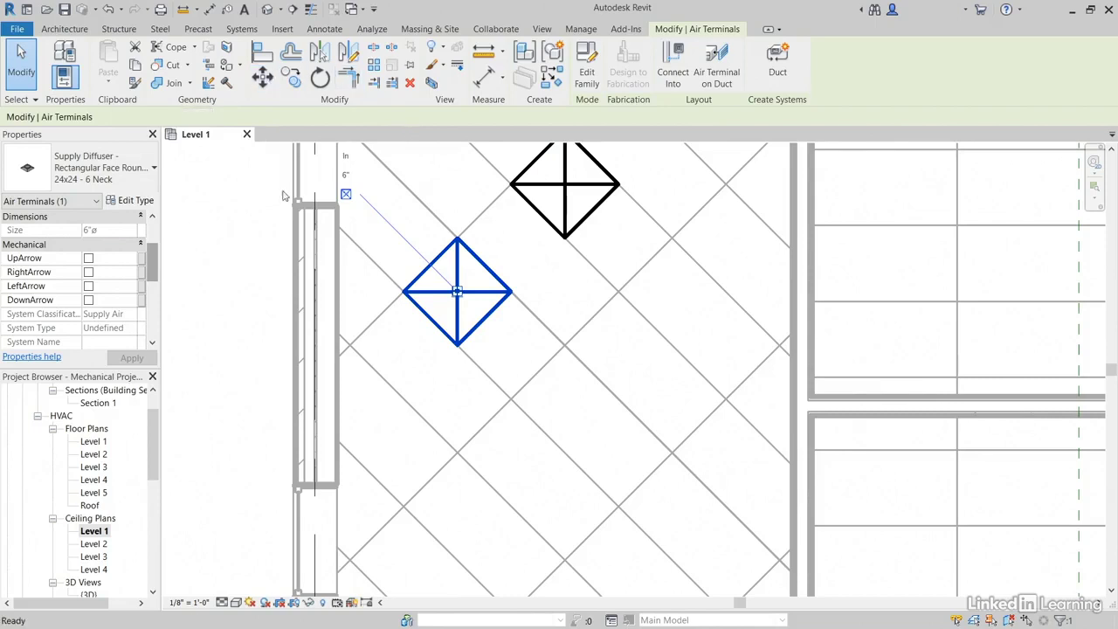
click(404, 293)
click(349, 345)
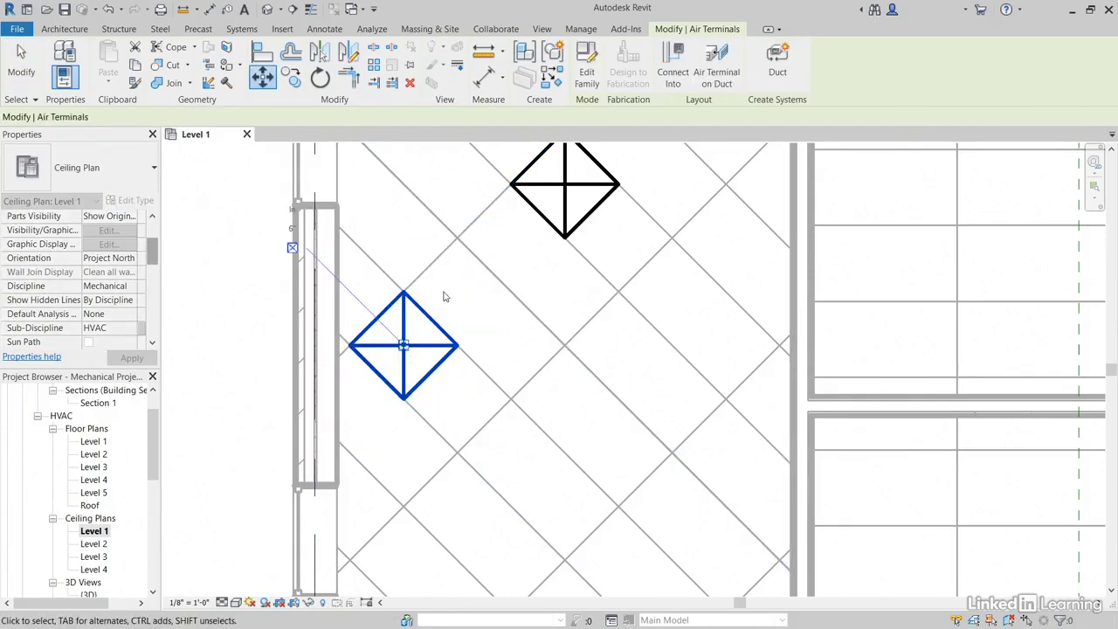
click(464, 292)
scroll(463, 291, down, 4)
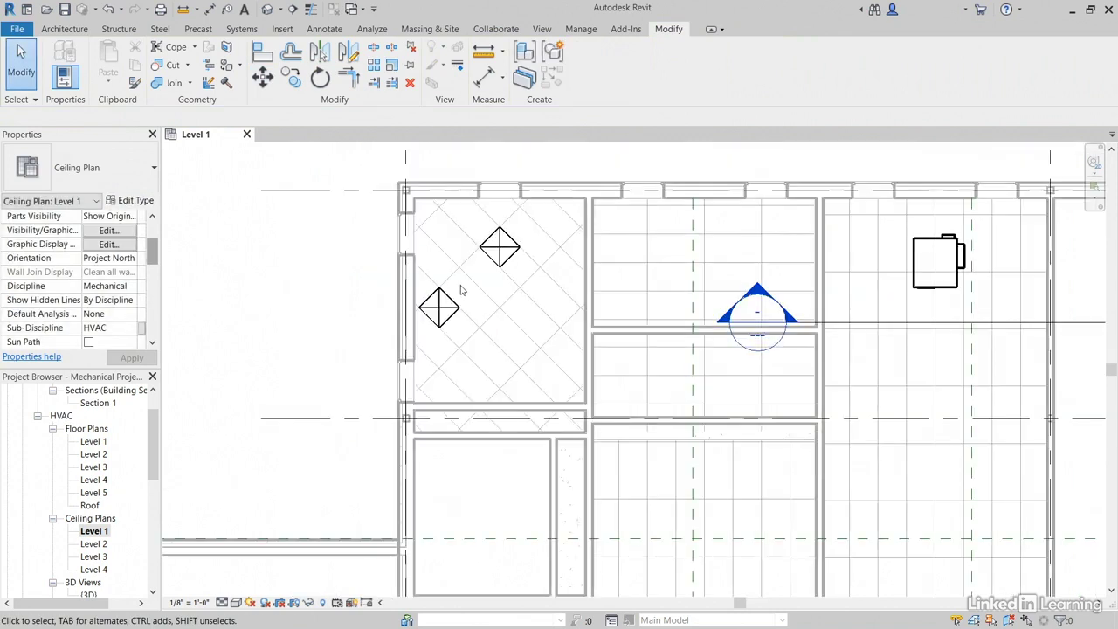
click(444, 313)
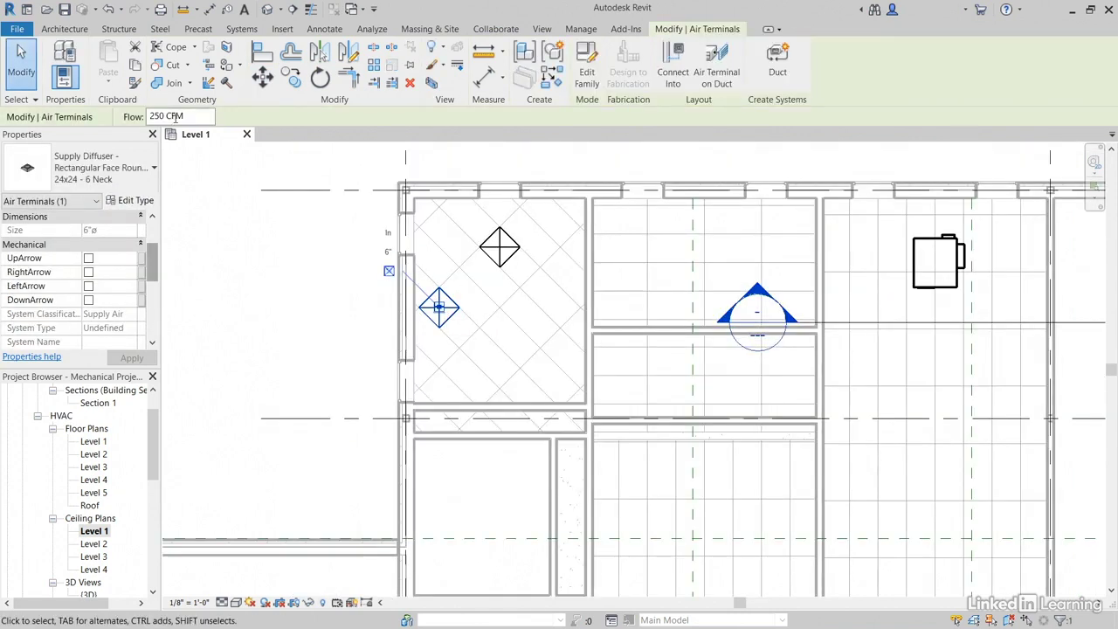
click(532, 281)
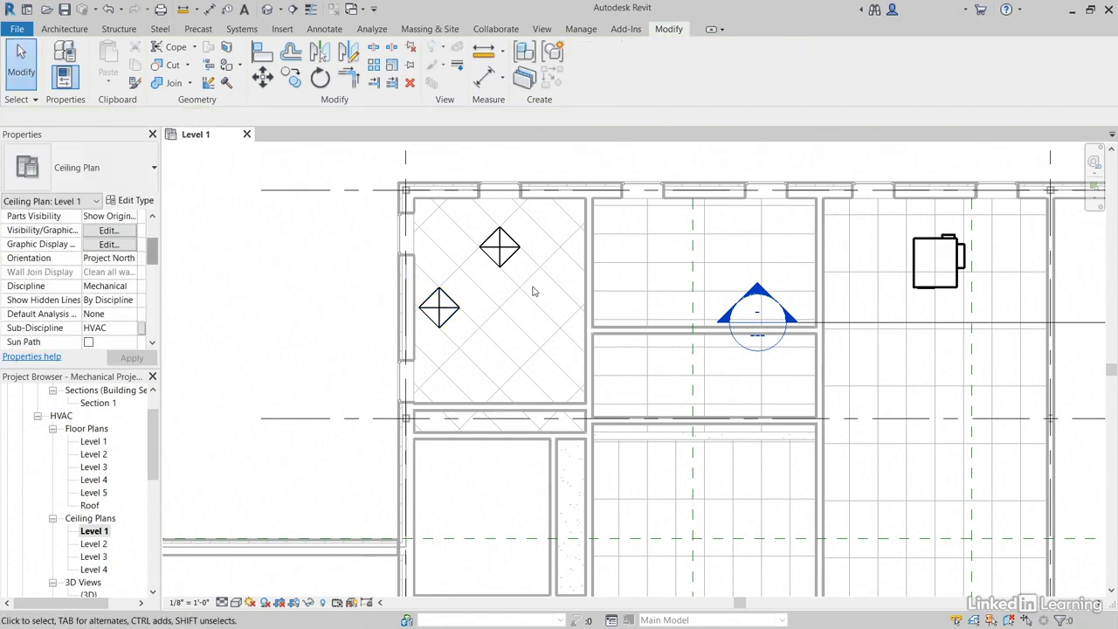
- Create a similar diffuser from the upper one and place it unrotated in the upper part of the room right of the corner room
middle_drag(534, 291, 495, 312)
right_click(447, 266)
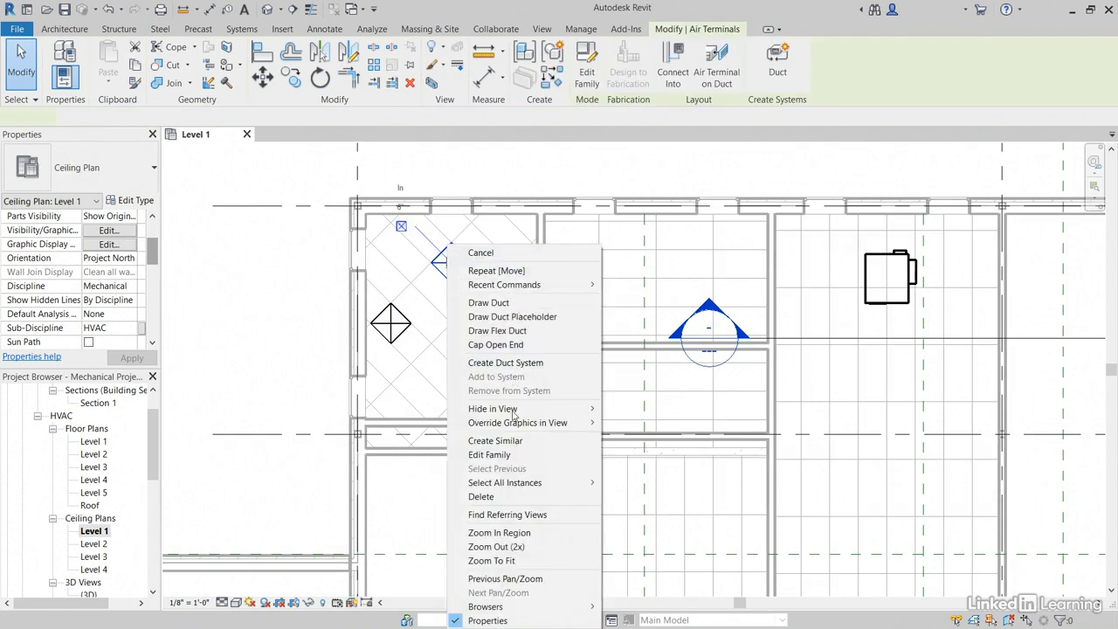
click(495, 440)
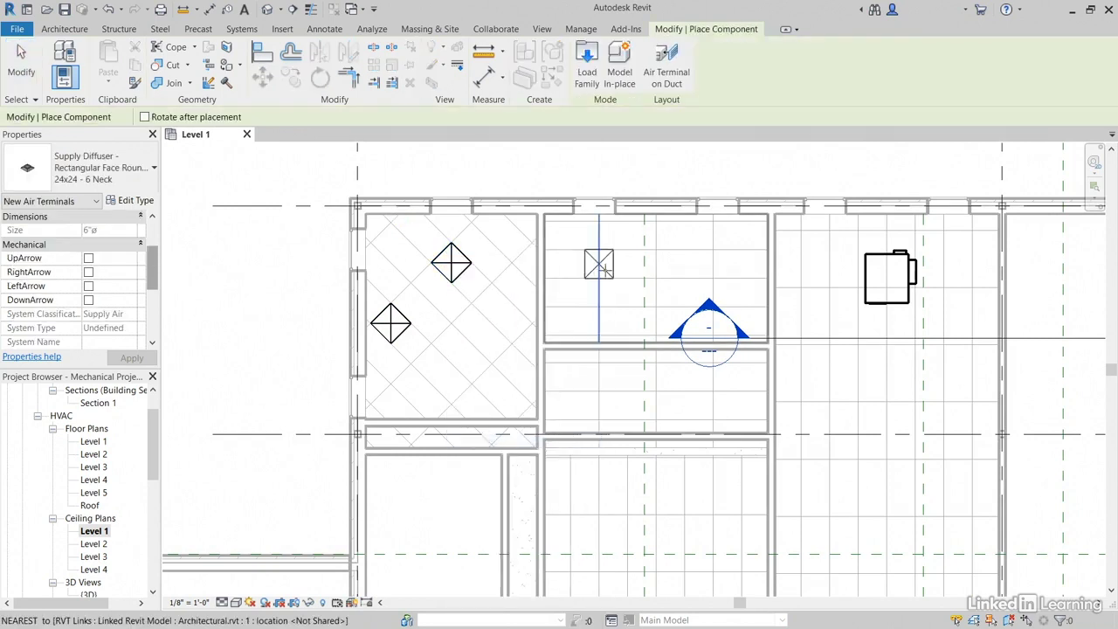
middle_drag(627, 267, 614, 272)
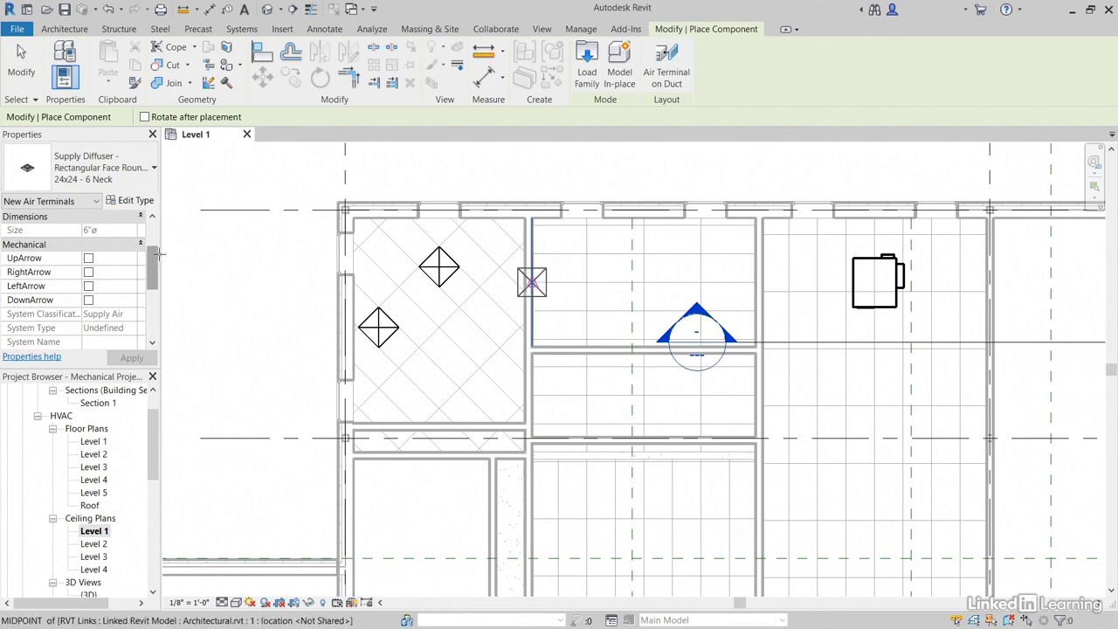
drag(152, 267, 151, 236)
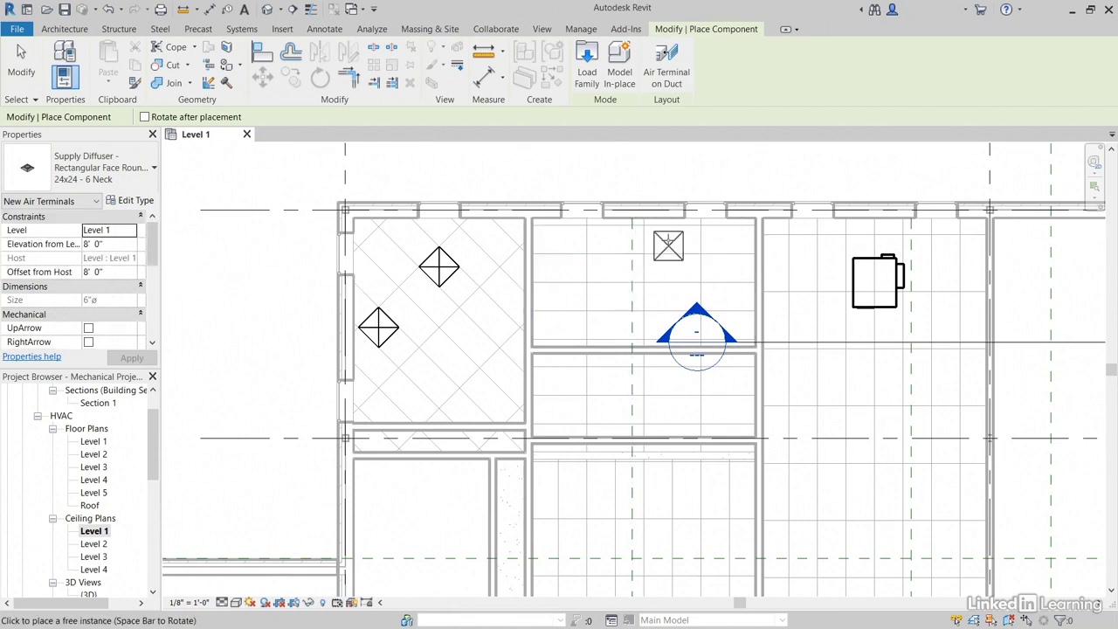
scroll(667, 241, up, 3)
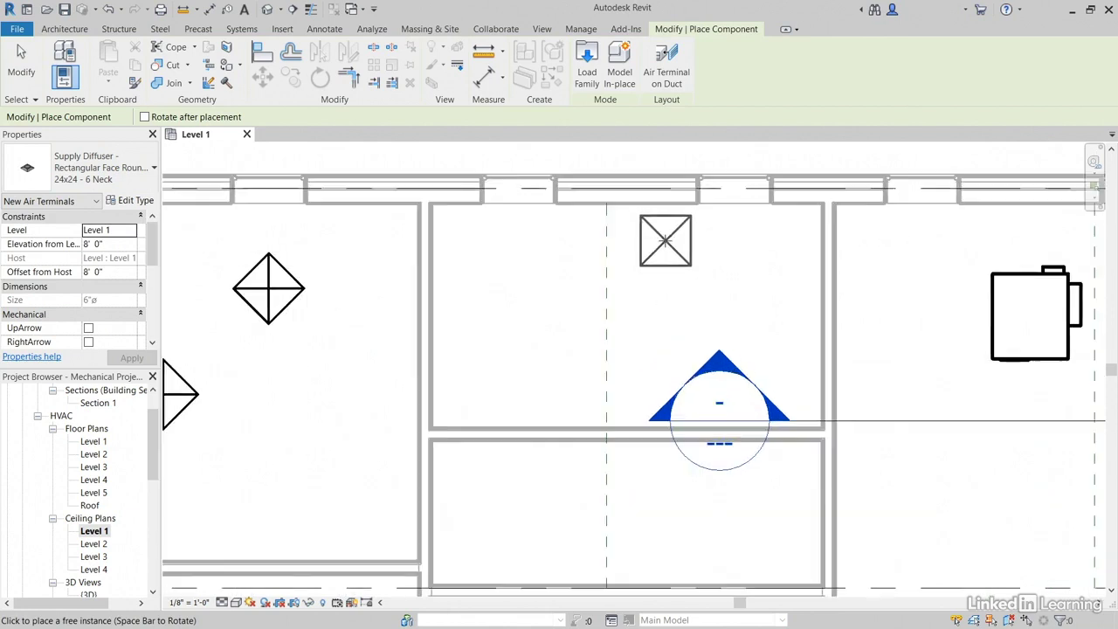
click(680, 251)
key(Escape)
key(Escape)
- Align the new diffuser's top edge with the uppermost horizontal grid line and its left edge with the nearest vertical grid line
scroll(699, 242, up, 3)
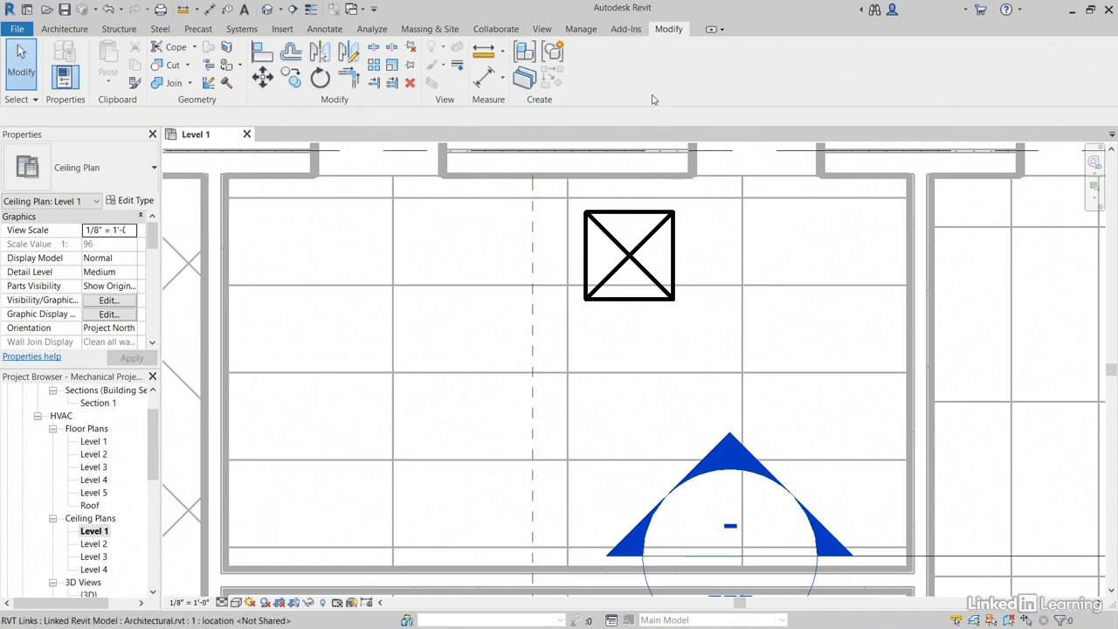
click(262, 53)
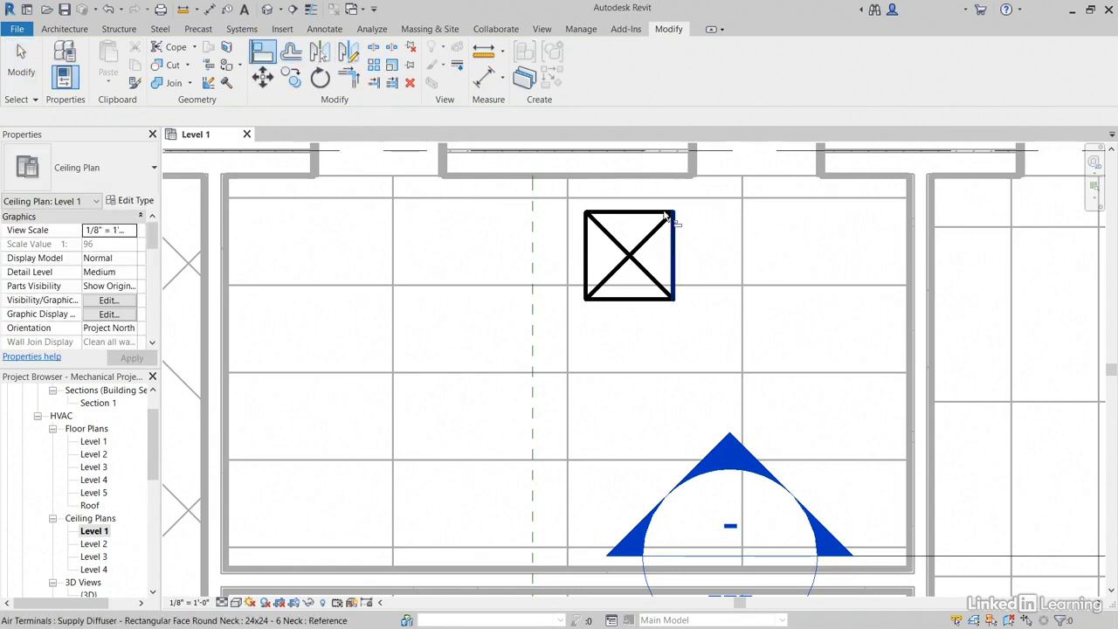
click(635, 201)
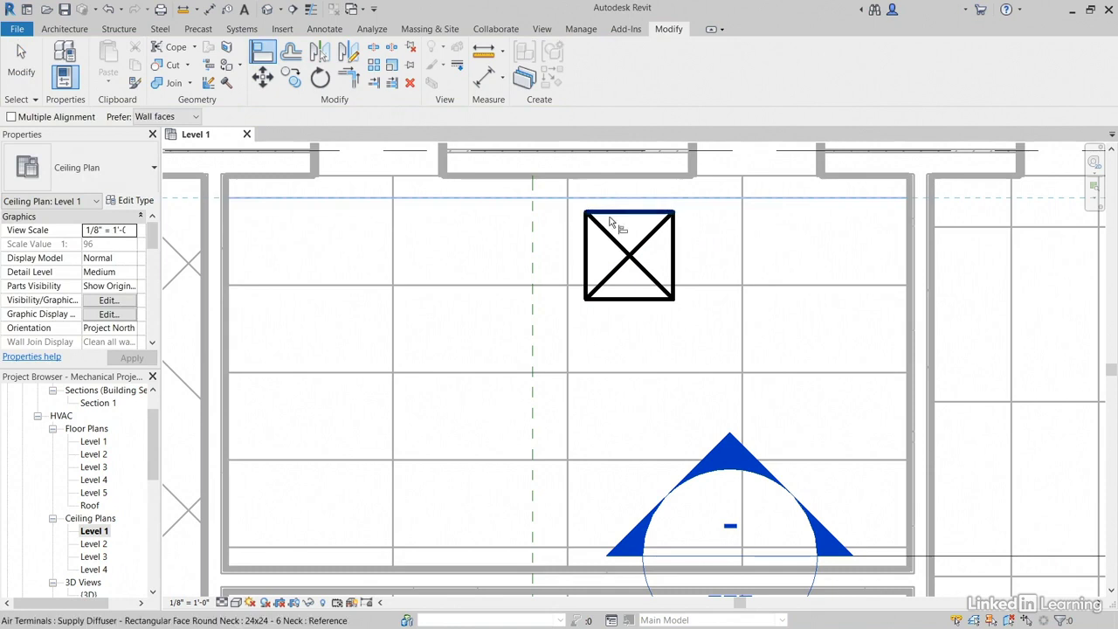
click(611, 214)
click(569, 234)
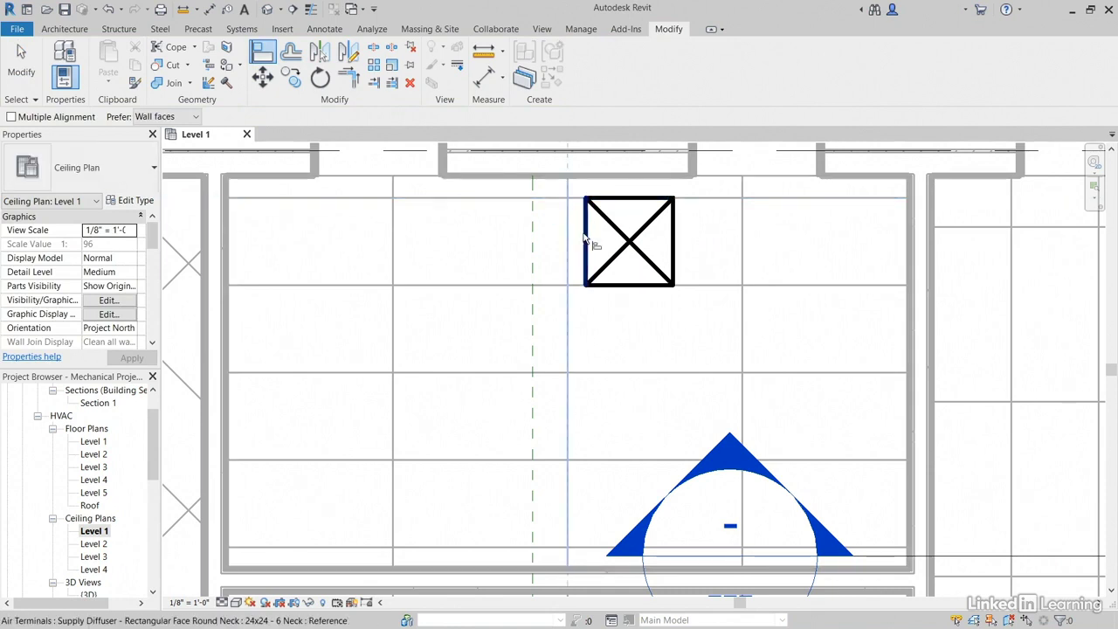
click(584, 237)
scroll(584, 237, down, 1)
scroll(591, 248, down, 1)
middle_drag(600, 294, 628, 264)
key(Escape)
key(Escape)
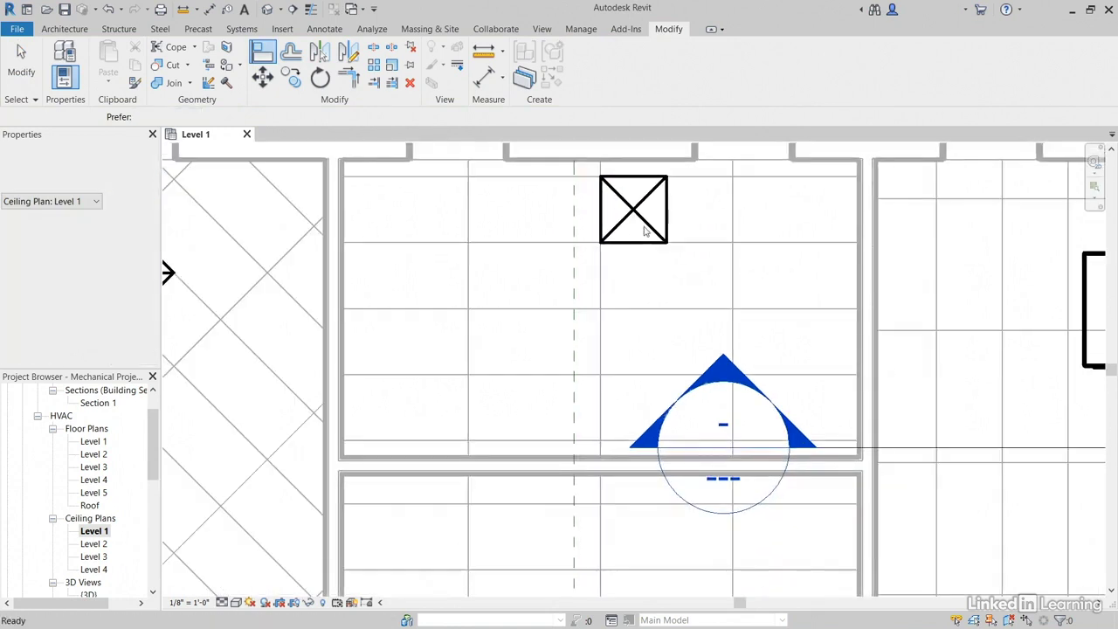
- Copy the aligned diffuser by its top-right corner to the grid intersection in the same room's lower-left area
click(648, 226)
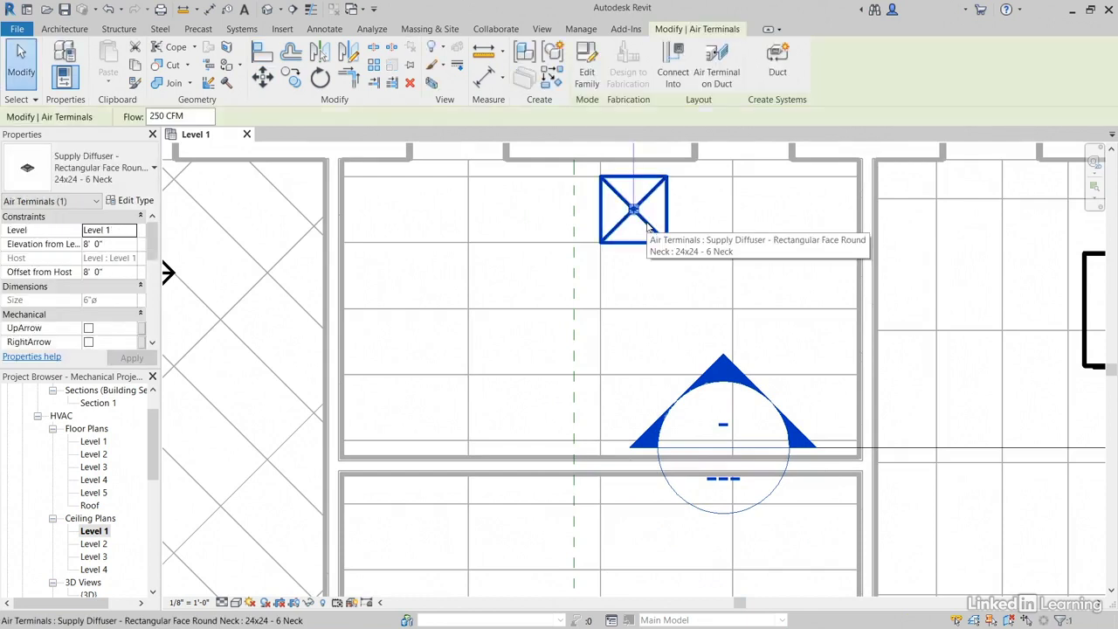
click(291, 77)
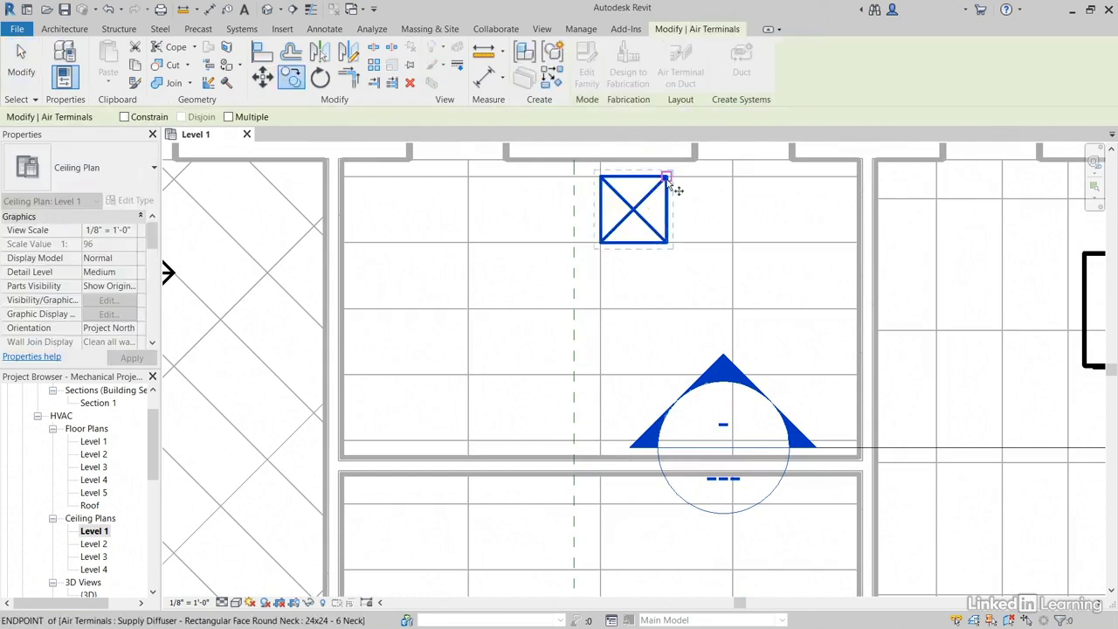
click(668, 179)
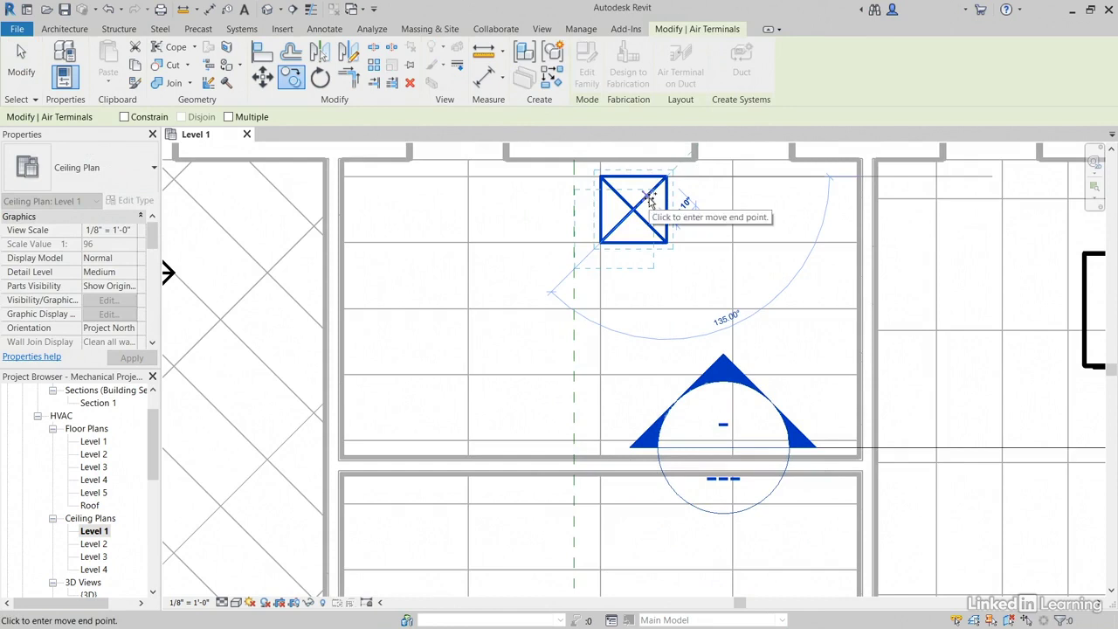
click(468, 375)
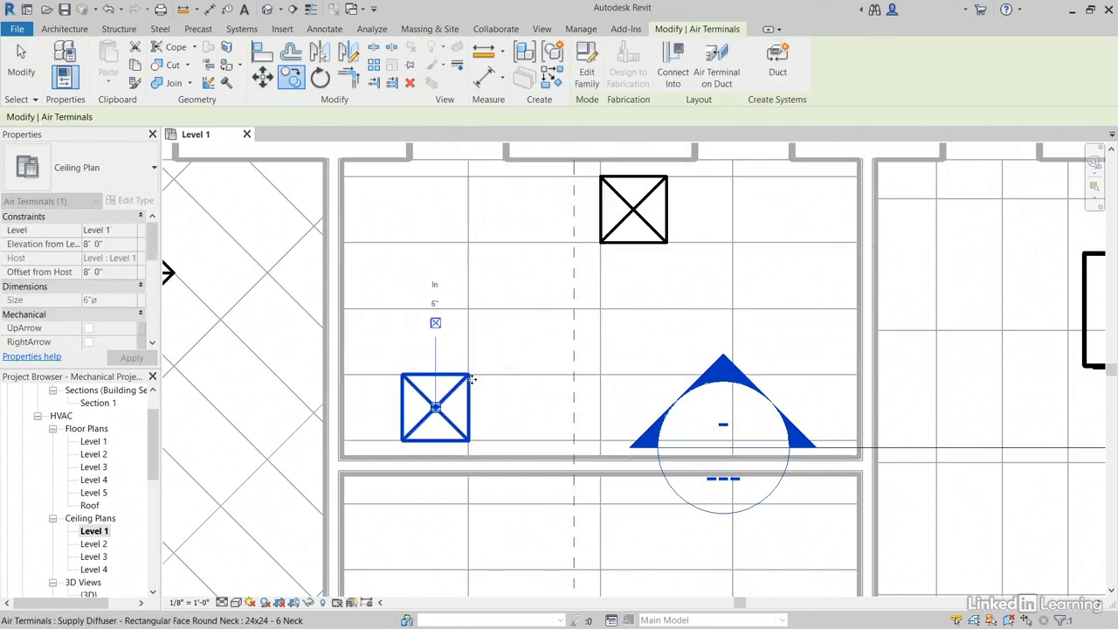
scroll(481, 381, down, 2)
middle_drag(526, 391, 499, 274)
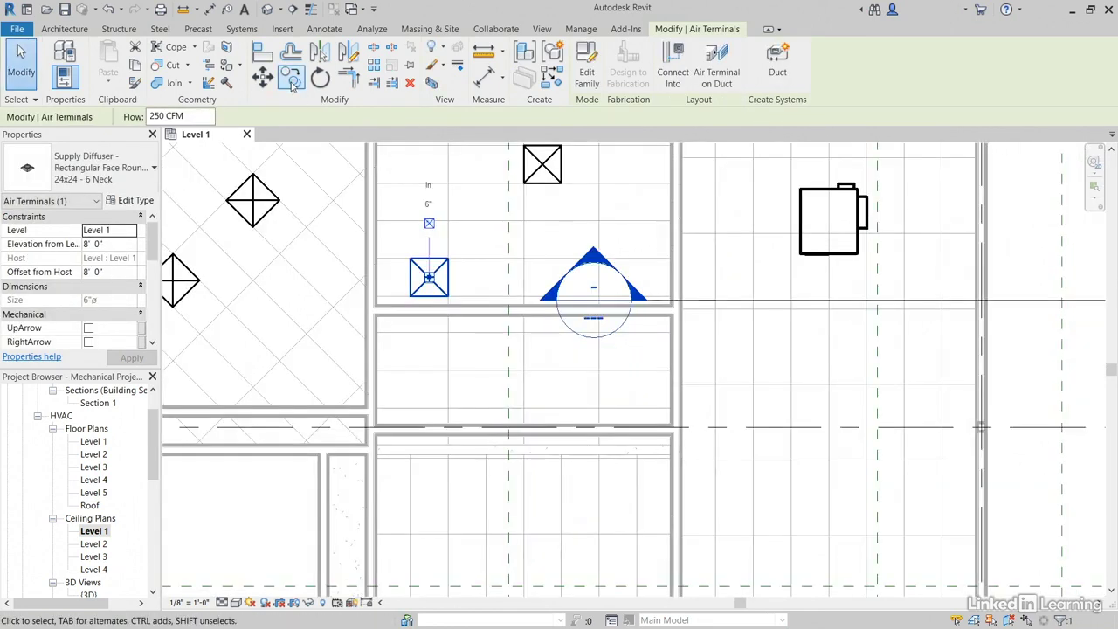
- Copy the lower-left diffuser by its top-right corner to a ceiling grid intersection in the narrow room directly below
click(292, 78)
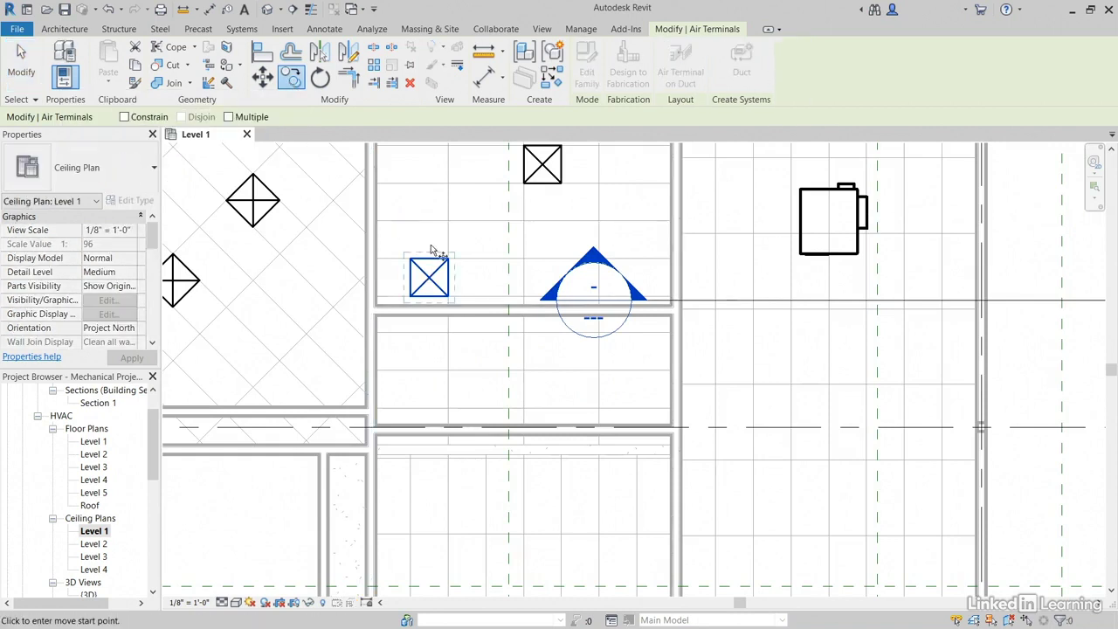
click(448, 260)
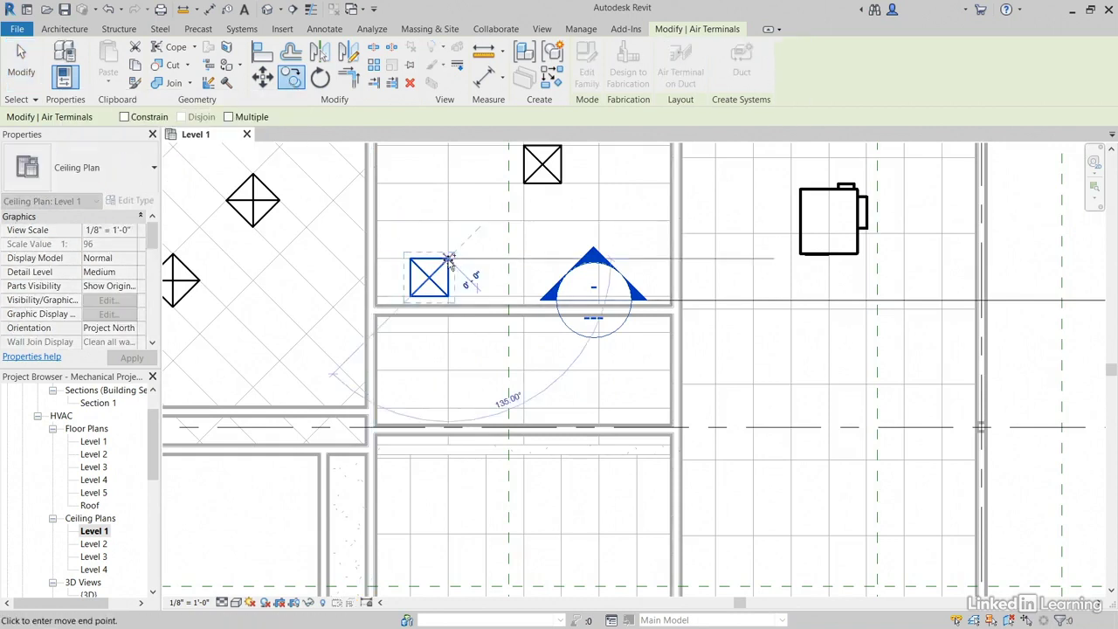
click(599, 371)
key(Escape)
- Extend the building section's head and view boundary leftward past the exterior wall so it cuts through the corner room
scroll(629, 380, down, 3)
click(633, 330)
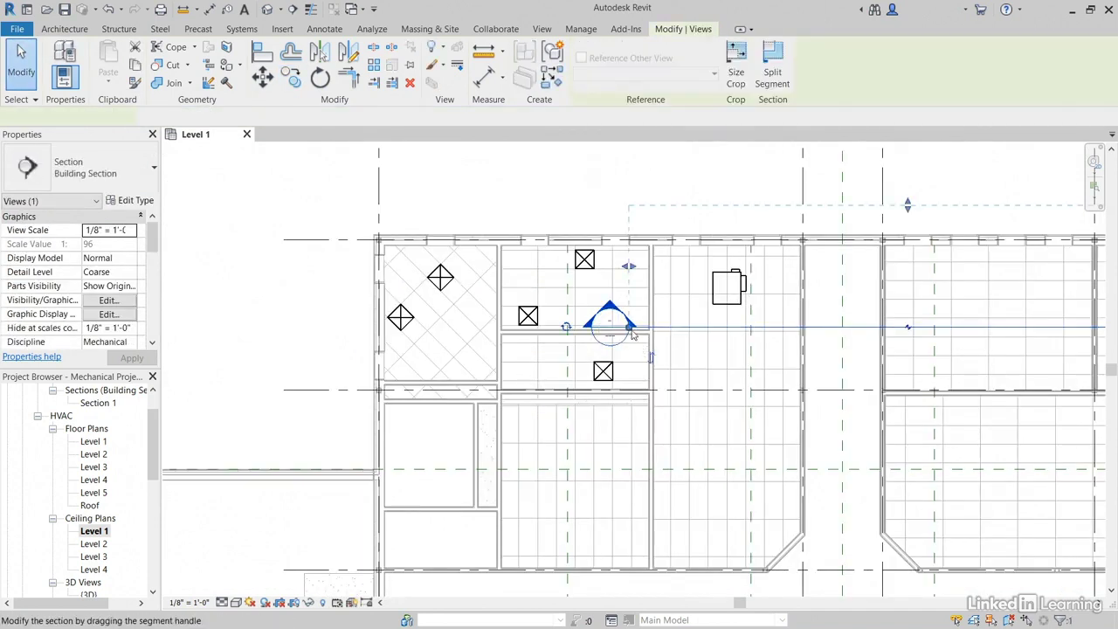
drag(622, 327, 473, 332)
drag(374, 330, 342, 328)
drag(632, 271, 534, 272)
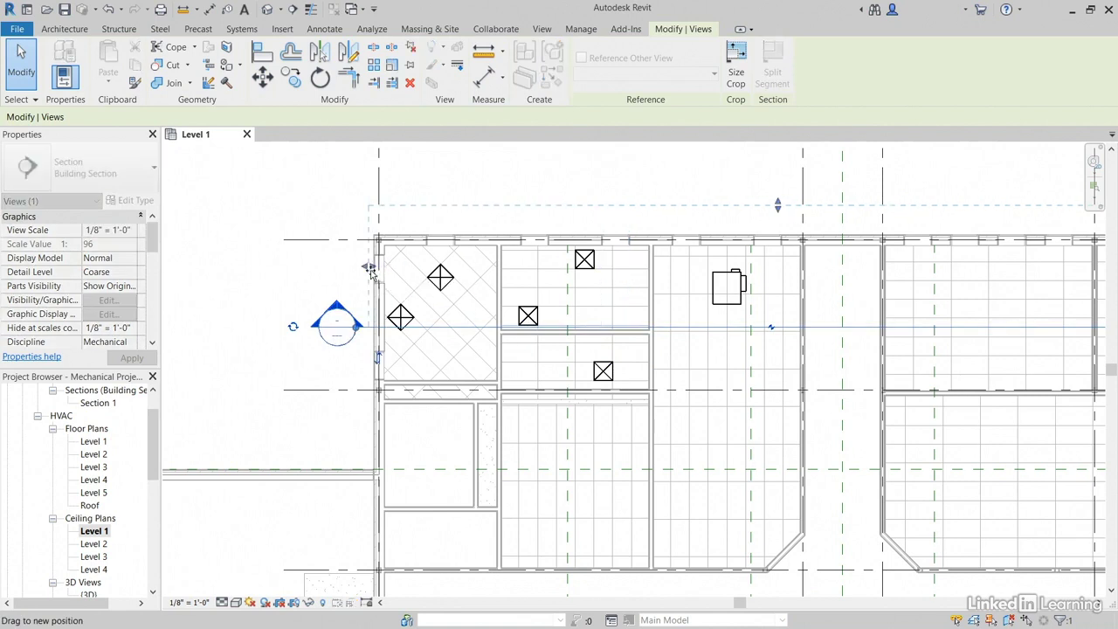
- Open the building section's view and examine how the Level 1 diffusers sit in the ceilings
double_click(339, 323)
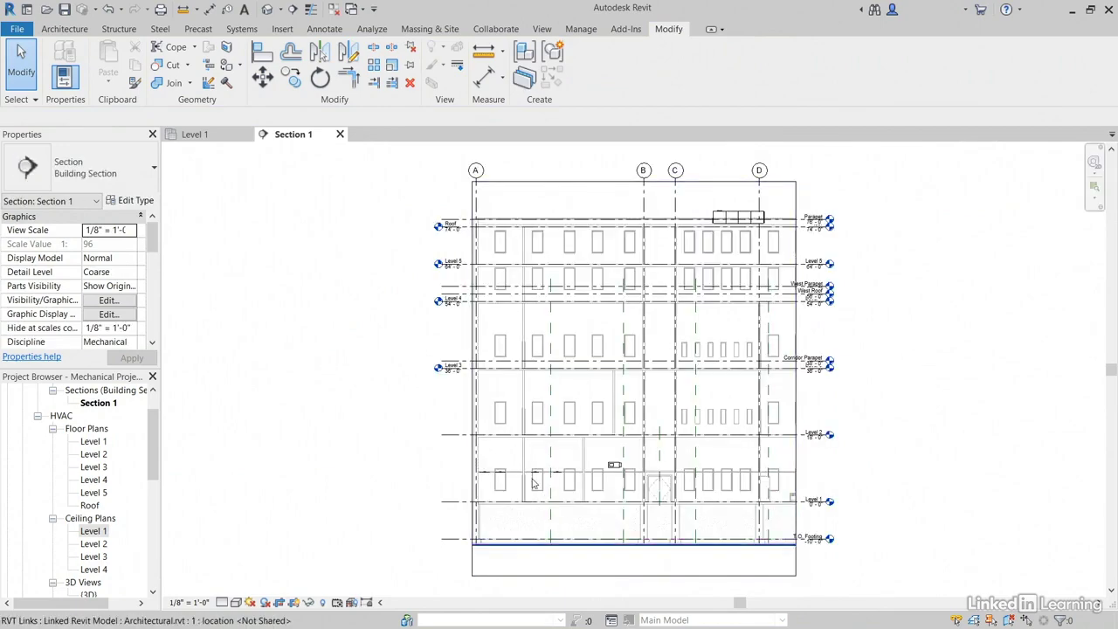
scroll(535, 483, up, 8)
middle_drag(449, 461, 547, 440)
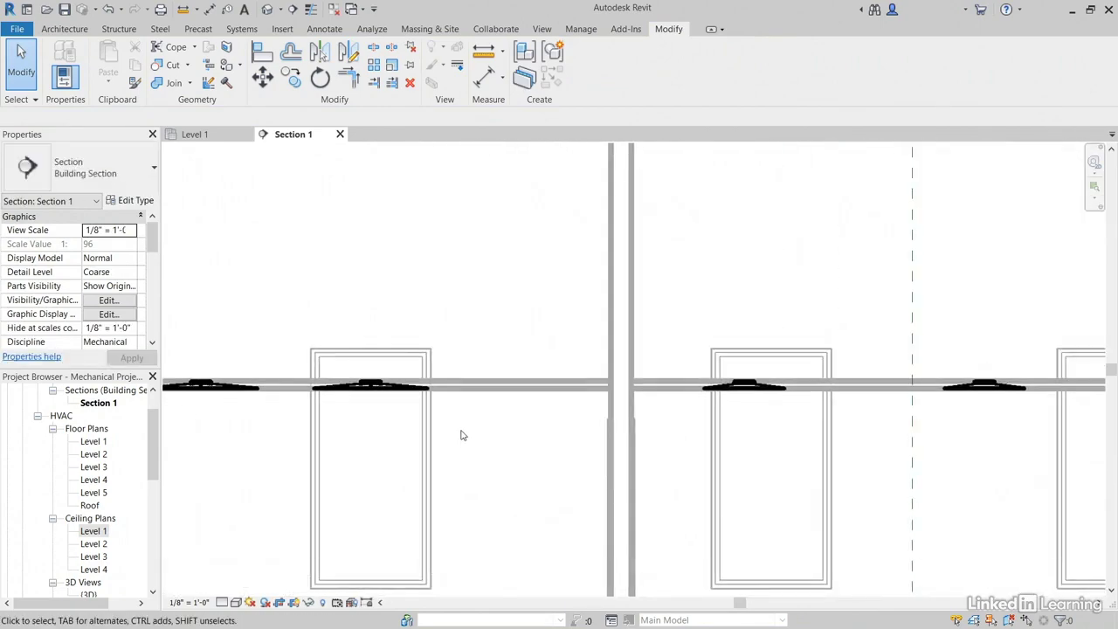
scroll(463, 437, down, 6)
middle_drag(602, 394, 547, 440)
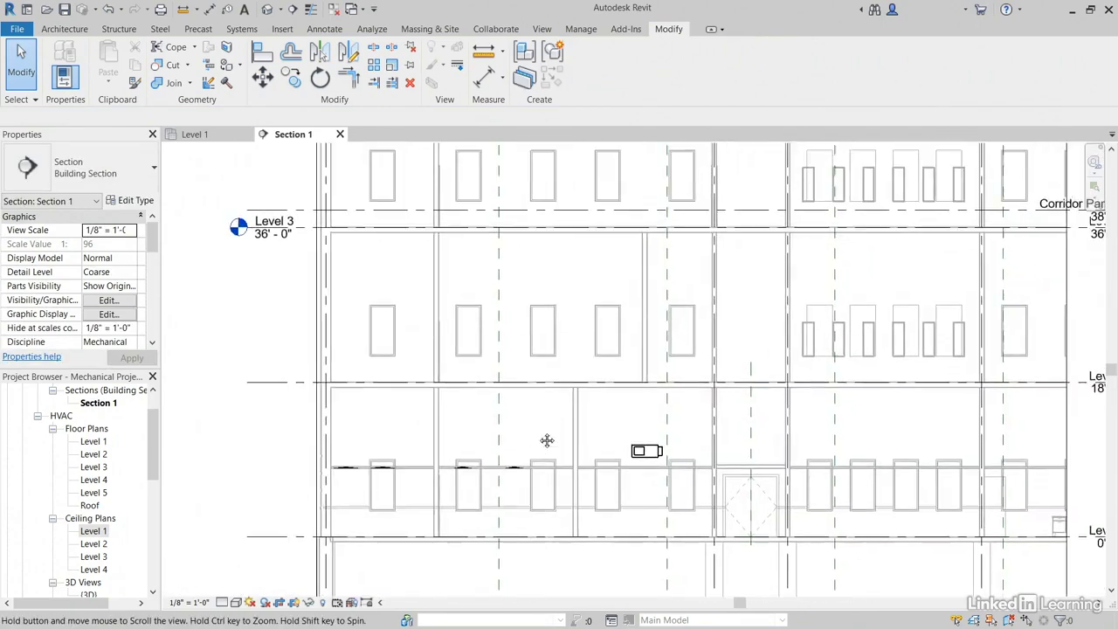
scroll(559, 384, down, 2)
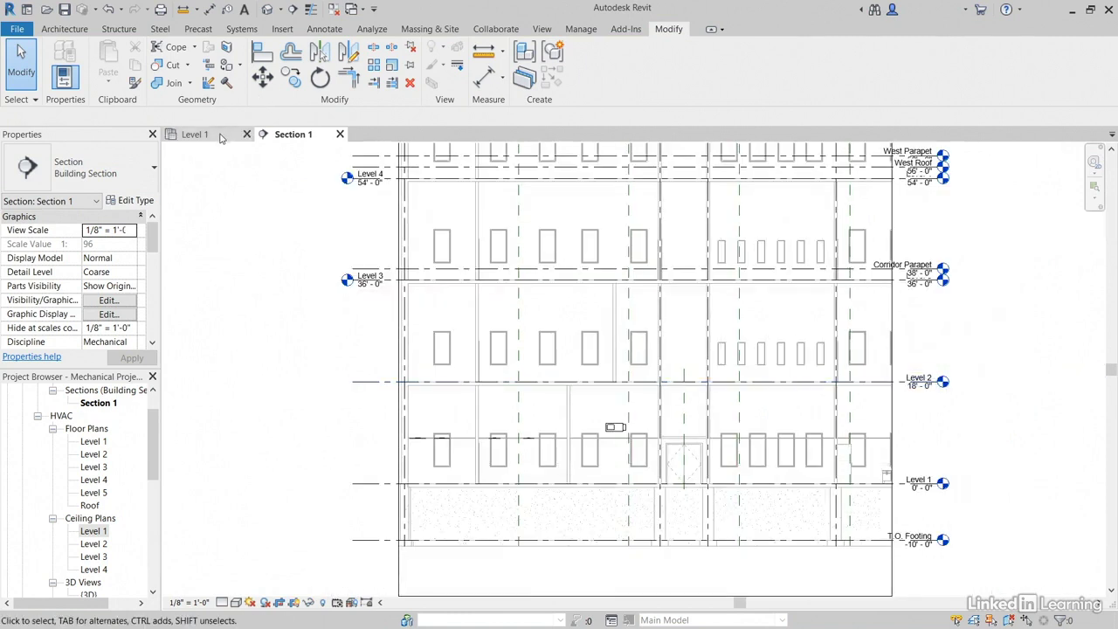
- Return to the Level 1 ceiling plan at the corner rooms with the placed diffusers
click(221, 135)
middle_drag(263, 317, 260, 291)
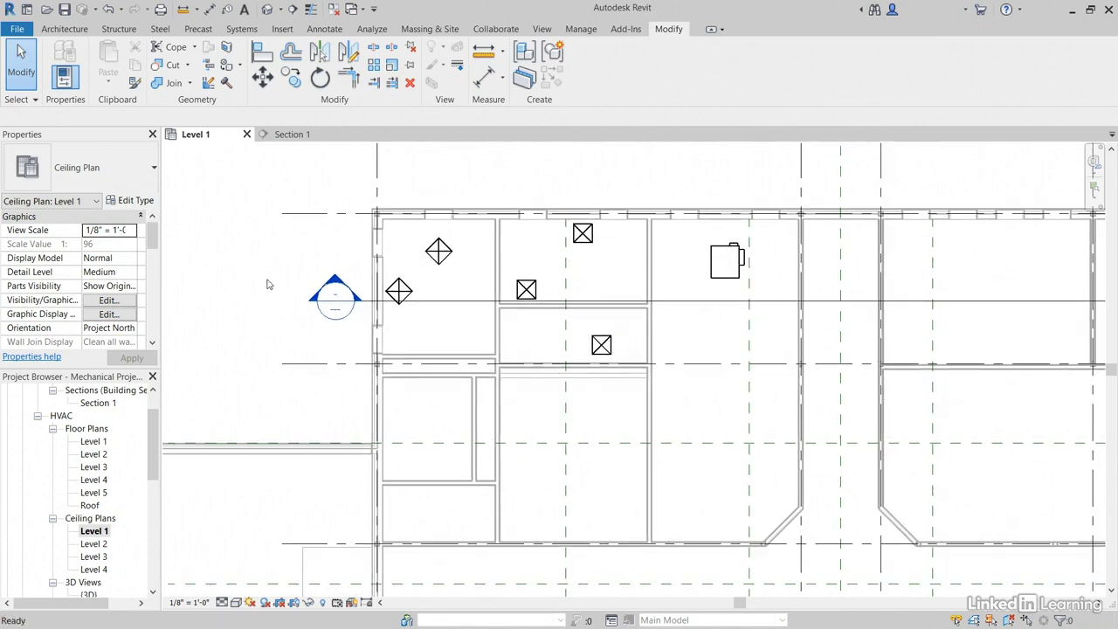
scroll(485, 359, down, 2)
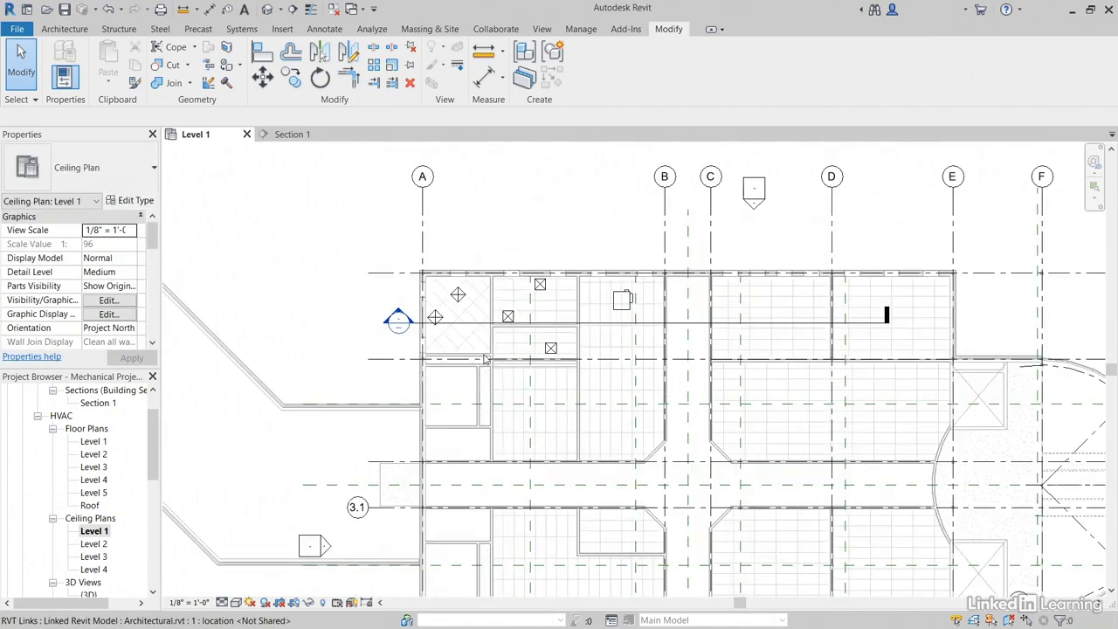
scroll(506, 307, up, 4)
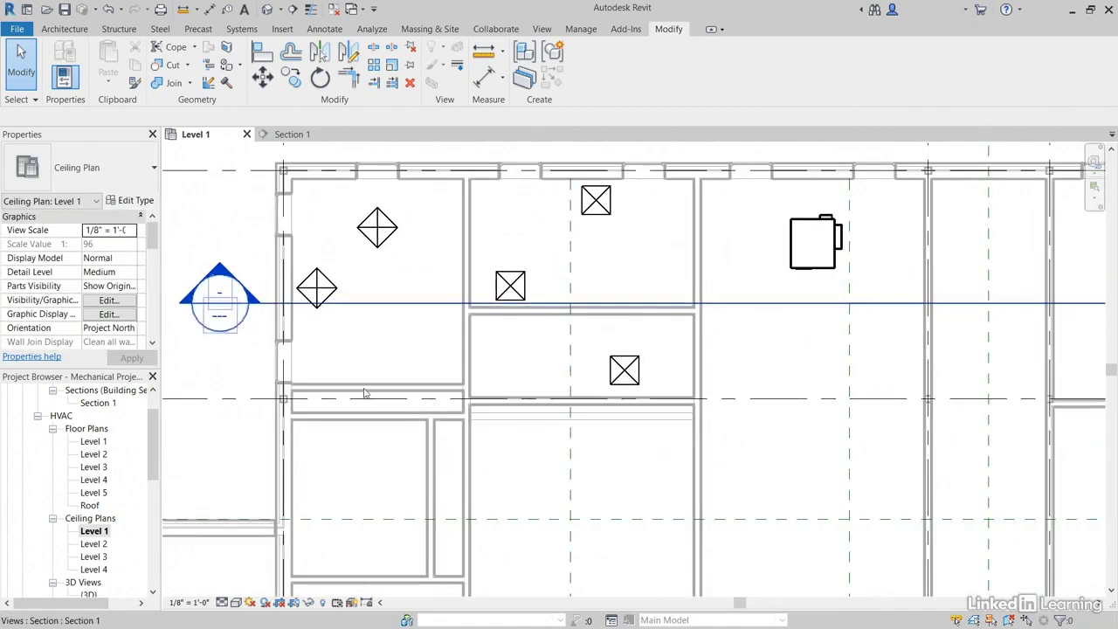